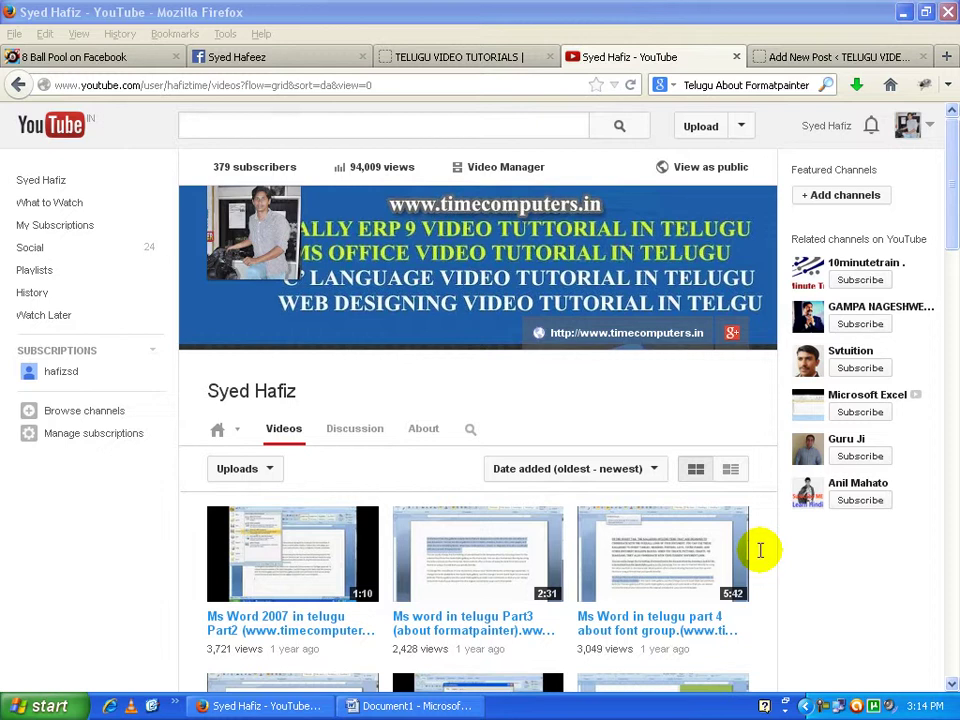
Step: Leave the Firefox tutorial and YouTube tabs and bring the blank Word Document1 to the front
{"action": "left_click", "coordinate": [489, 56]}
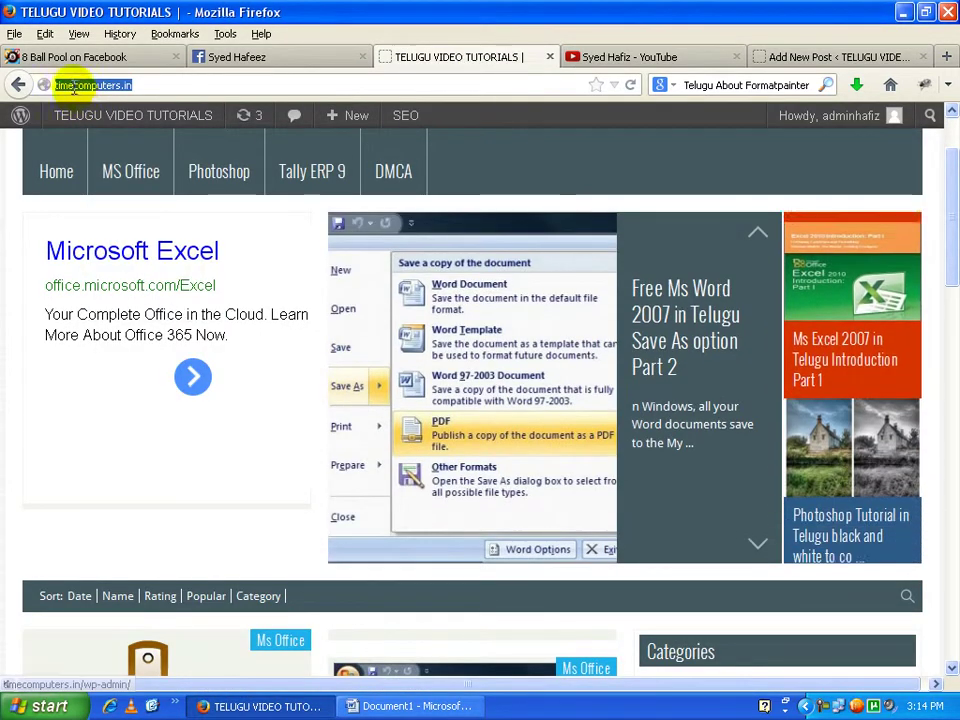
{"action": "left_click", "coordinate": [73, 85]}
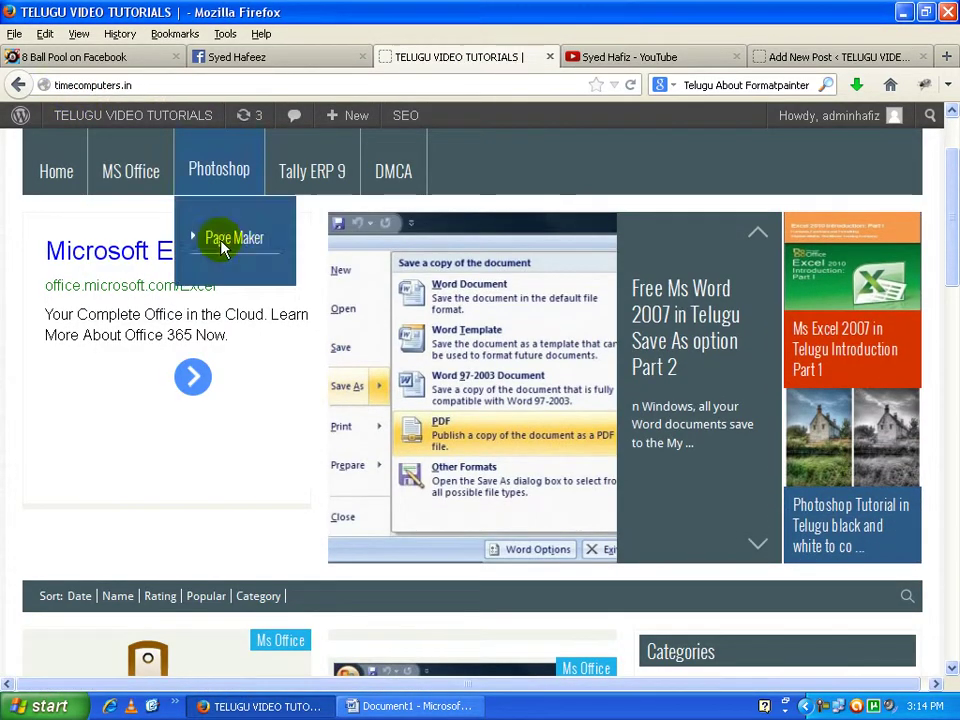
{"action": "left_click", "coordinate": [621, 58]}
{"action": "left_click", "coordinate": [150, 86]}
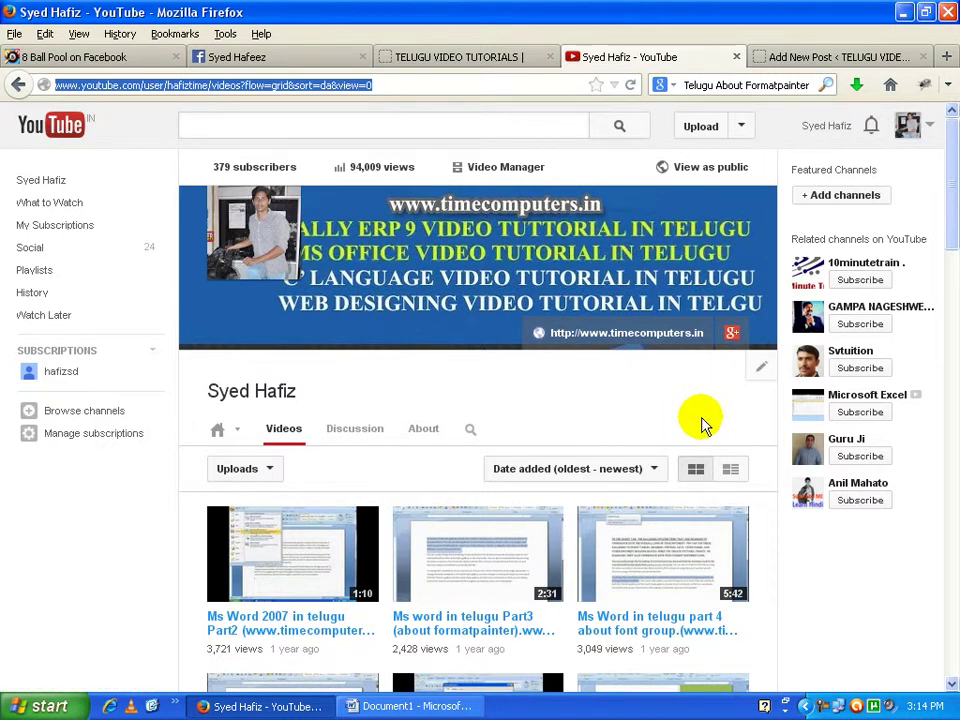
{"action": "left_click", "coordinate": [410, 706]}
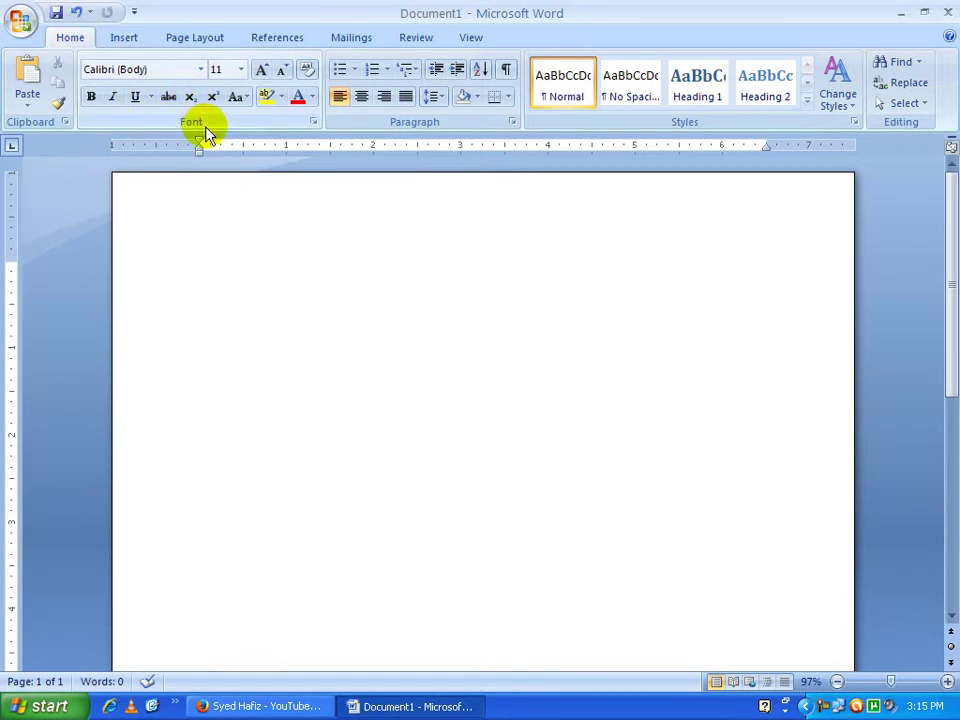
Step: Generate three sample paragraphs with =rand(), then select and deselect them
{"action": "type", "text": "=rand("}
{"action": "key", "text": "Return"}
{"action": "left_click", "coordinate": [284, 381]}
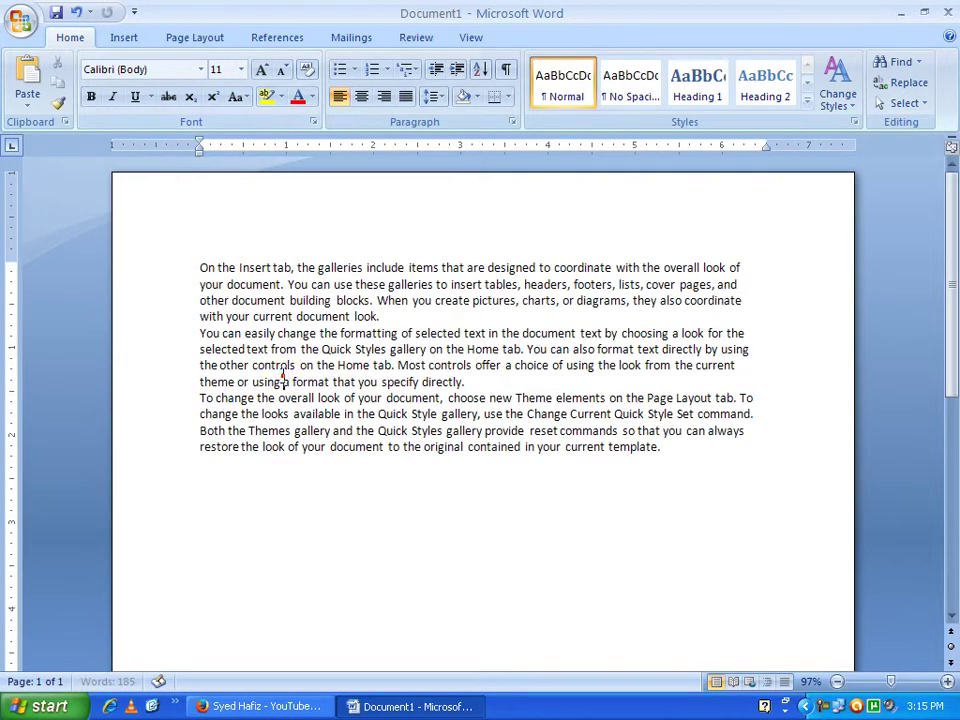
{"action": "left_click_drag", "start_coordinate": [686, 465], "coordinate": [199, 260]}
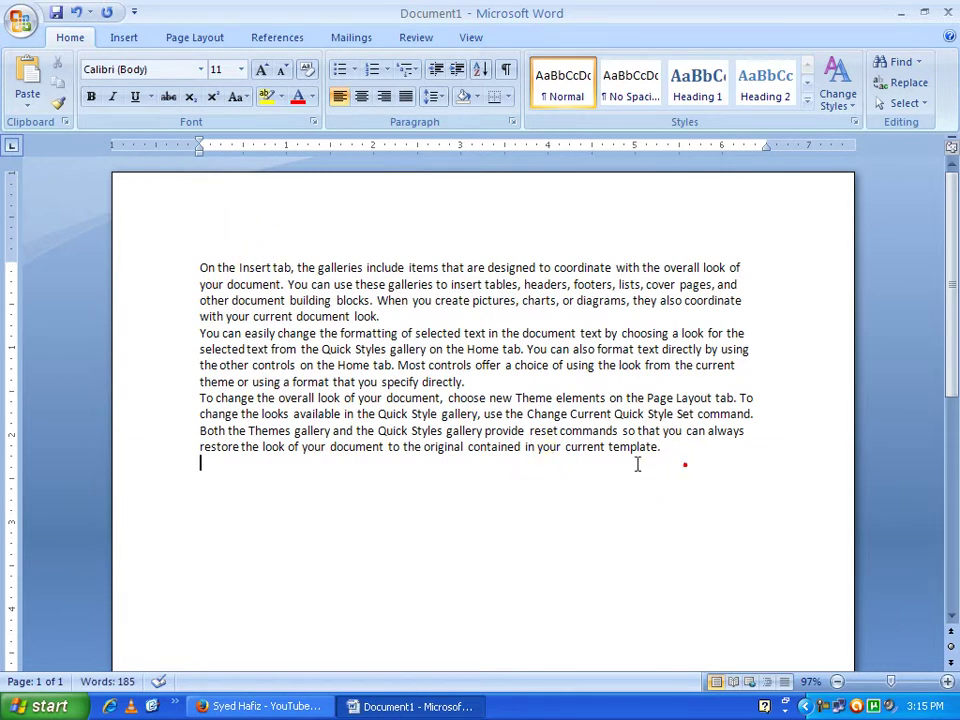
{"action": "left_click", "coordinate": [290, 326]}
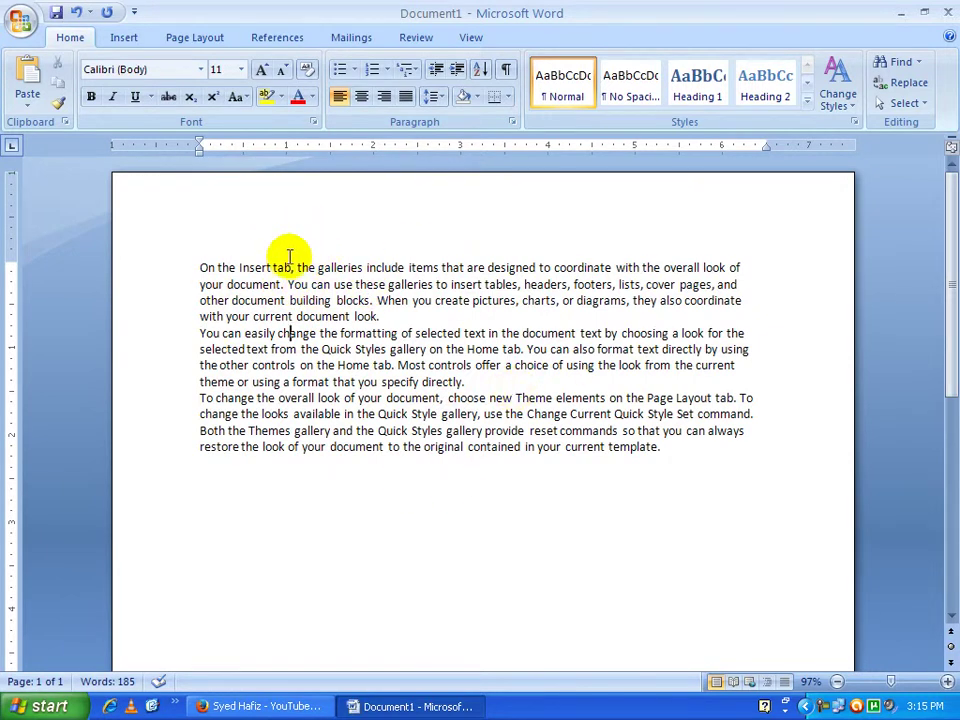
Step: Set the first paragraph in Algerian after briefly trying Times New Roman
{"action": "triple_click", "coordinate": [199, 268]}
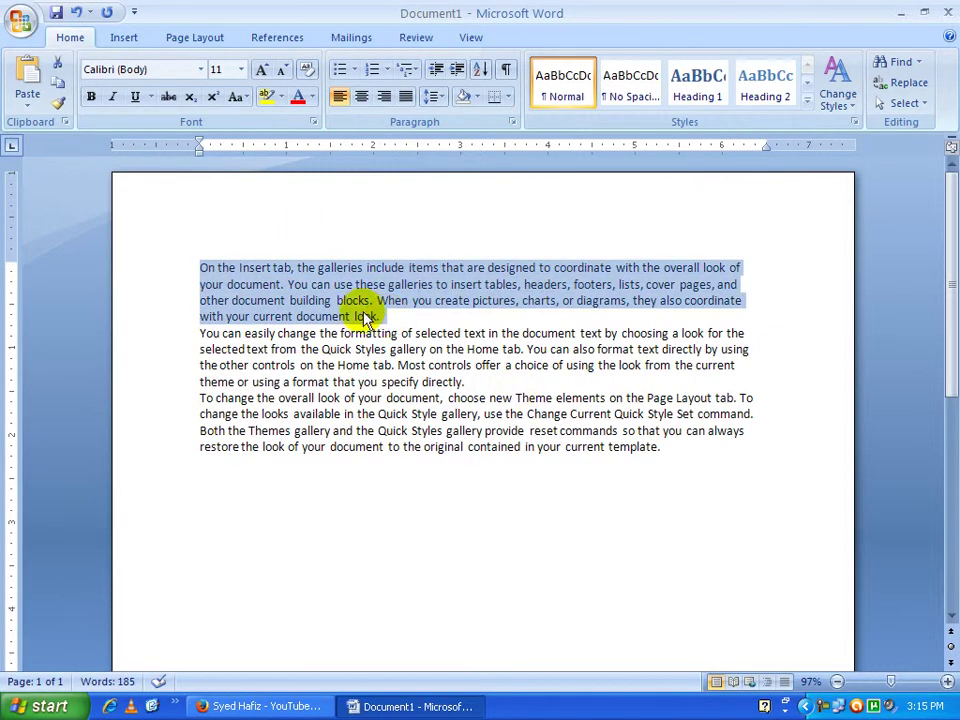
{"action": "left_click", "coordinate": [201, 69]}
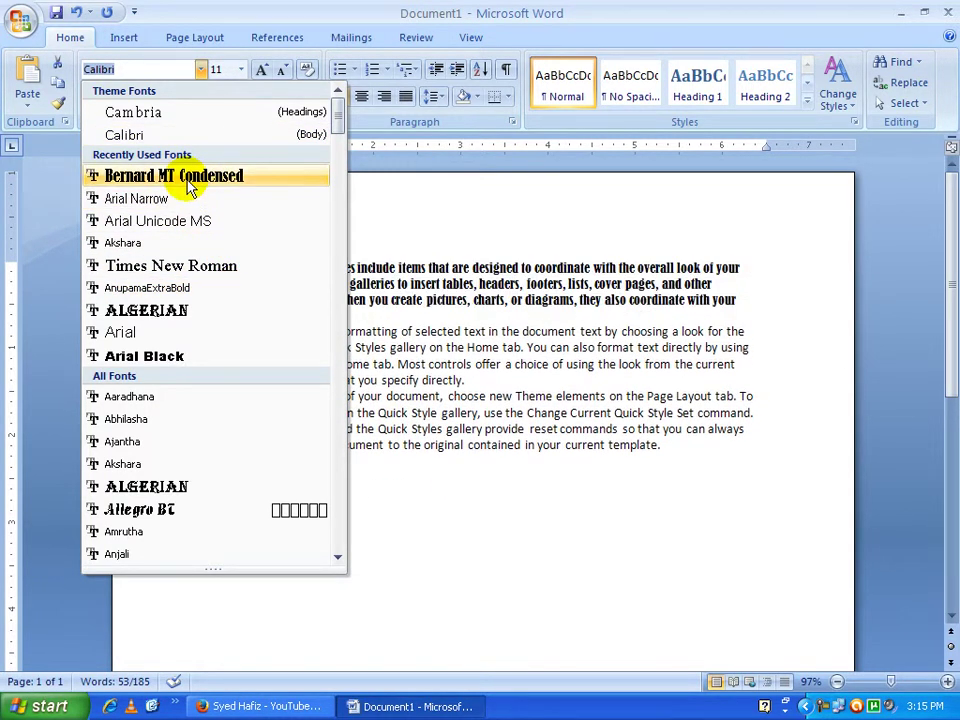
{"action": "left_click", "coordinate": [210, 268]}
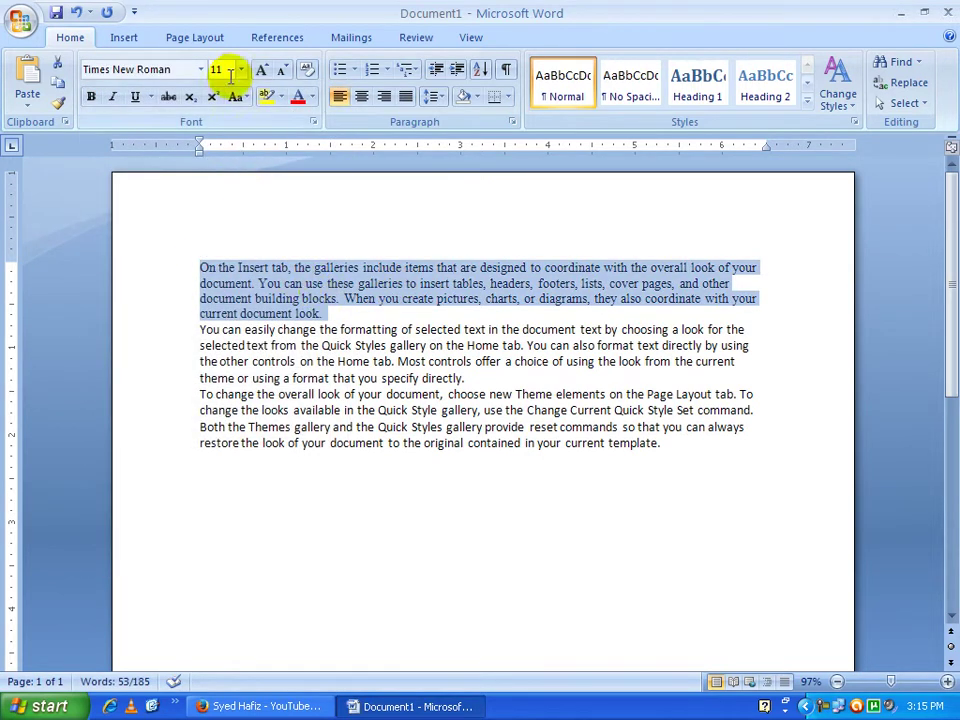
{"action": "left_click", "coordinate": [201, 69]}
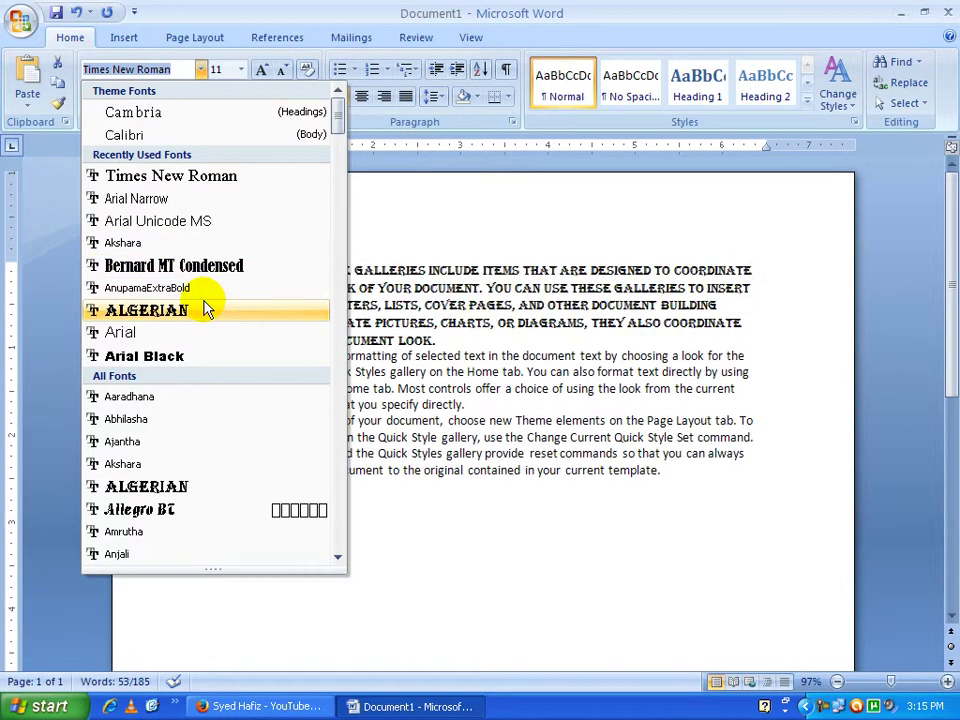
{"action": "left_click", "coordinate": [205, 310]}
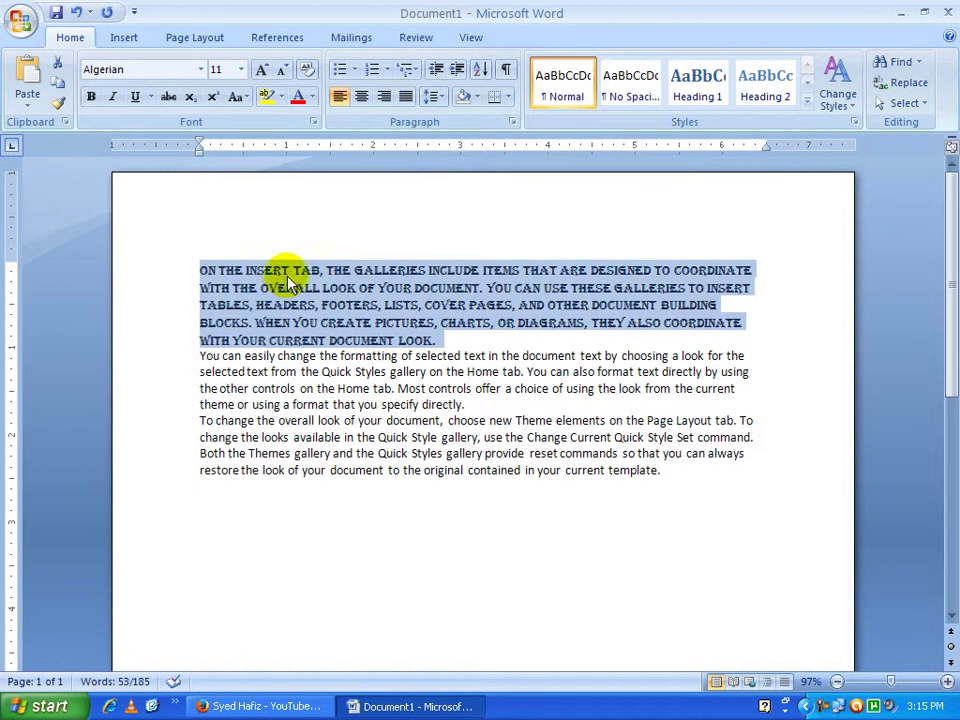
Step: Try size 14 and Grow/Shrink Font on the paragraph, ending back at size 11
{"action": "left_click", "coordinate": [241, 70]}
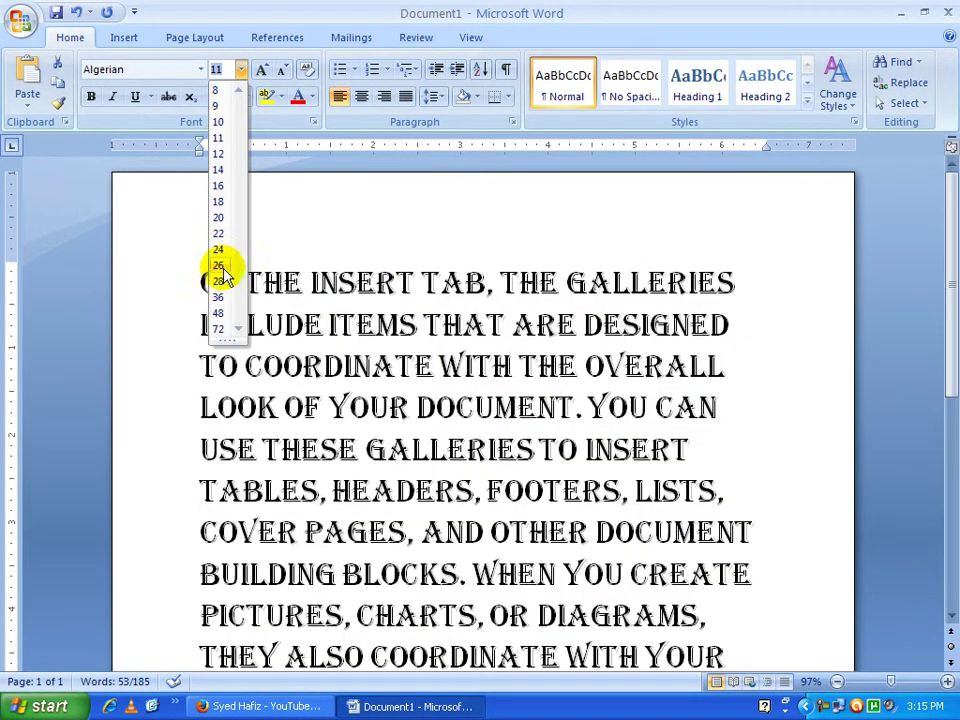
{"action": "left_click", "coordinate": [218, 169]}
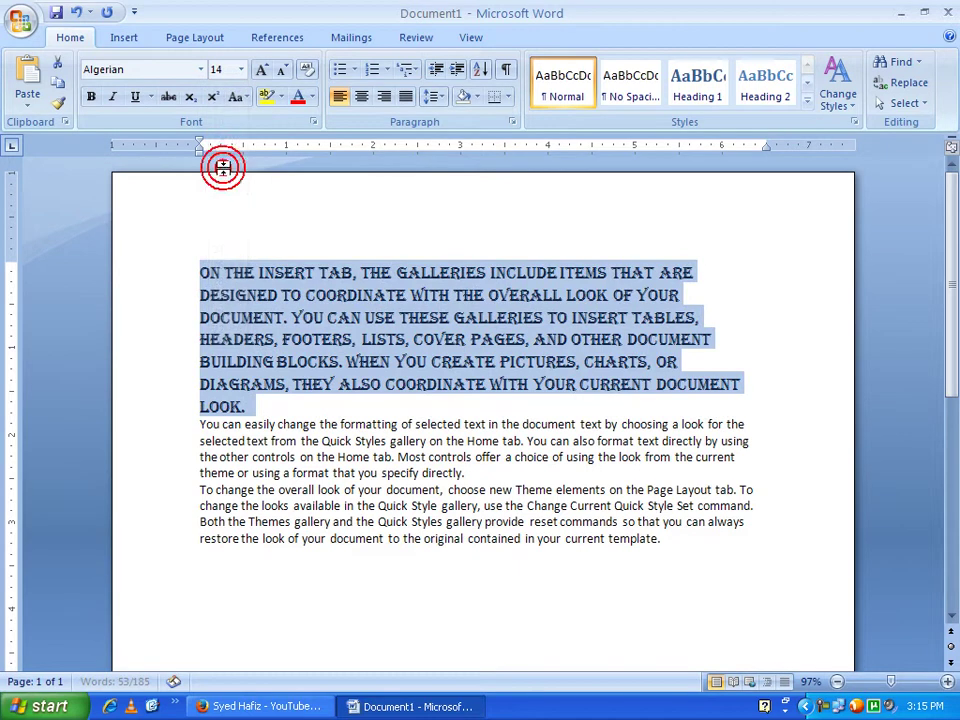
{"action": "left_click", "coordinate": [261, 70]}
{"action": "left_click", "coordinate": [261, 70]}
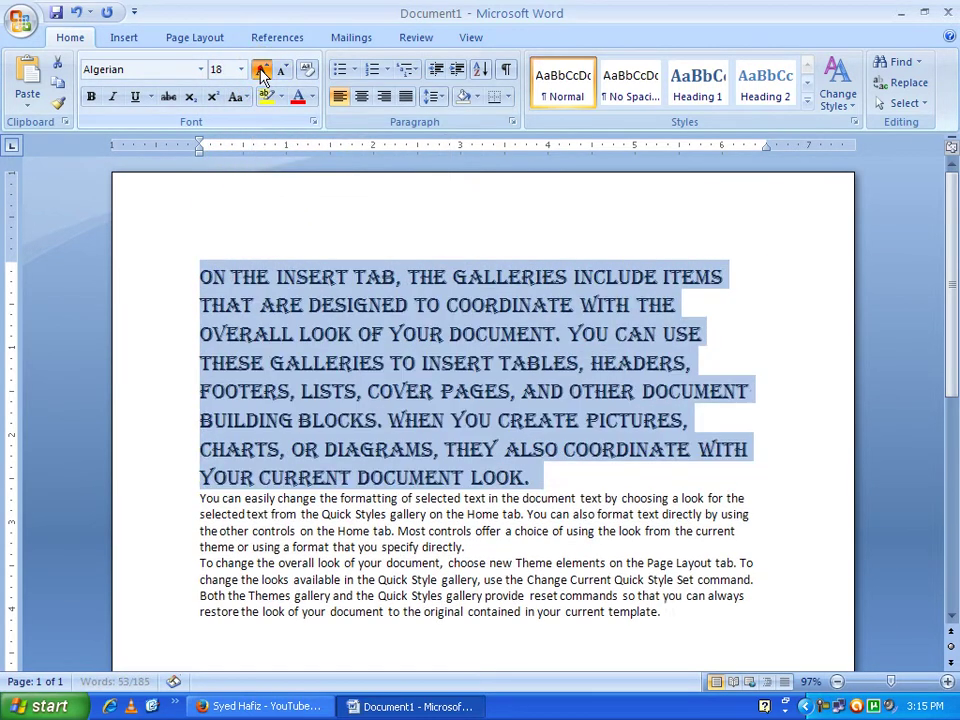
{"action": "left_click", "coordinate": [261, 70]}
{"action": "left_click", "coordinate": [261, 70]}
{"action": "left_click", "coordinate": [282, 72]}
{"action": "left_click", "coordinate": [282, 72]}
{"action": "left_click", "coordinate": [282, 72]}
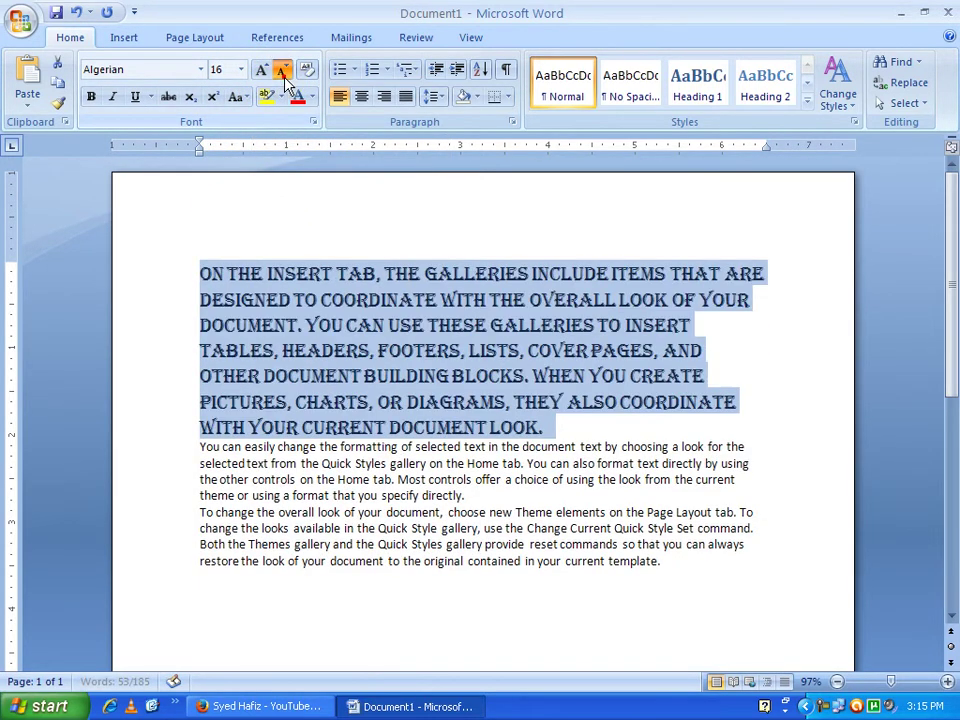
{"action": "left_click", "coordinate": [282, 72]}
{"action": "left_click", "coordinate": [282, 72]}
{"action": "left_click", "coordinate": [282, 72]}
{"action": "left_click", "coordinate": [280, 389]}
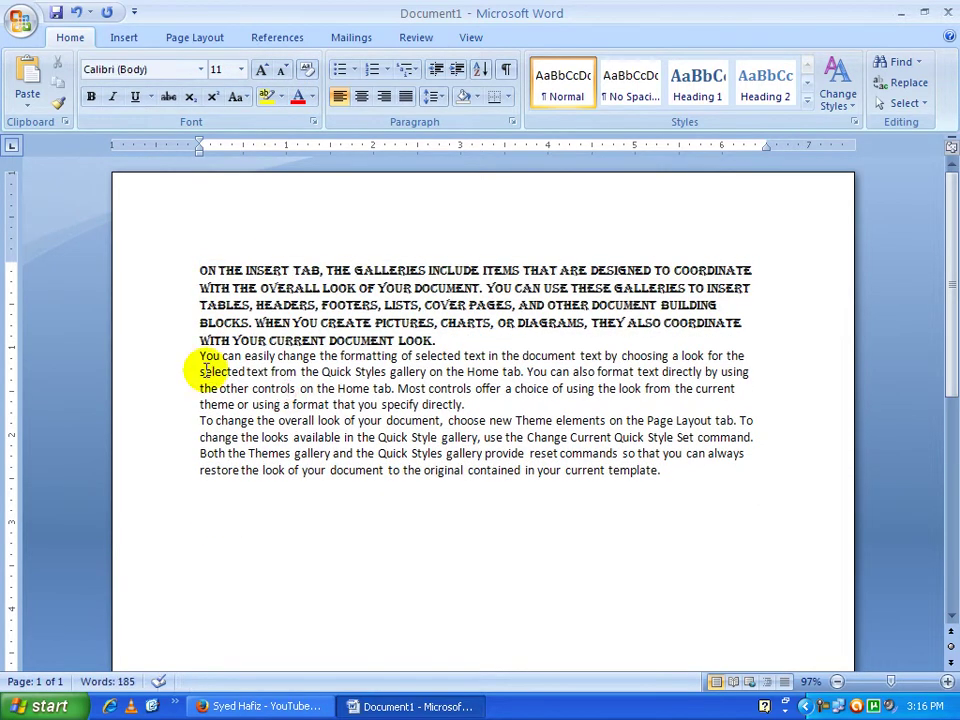
Step: Make the second paragraph's words through 'Most controls' bold
{"action": "left_click_drag", "start_coordinate": [200, 371], "coordinate": [478, 392]}
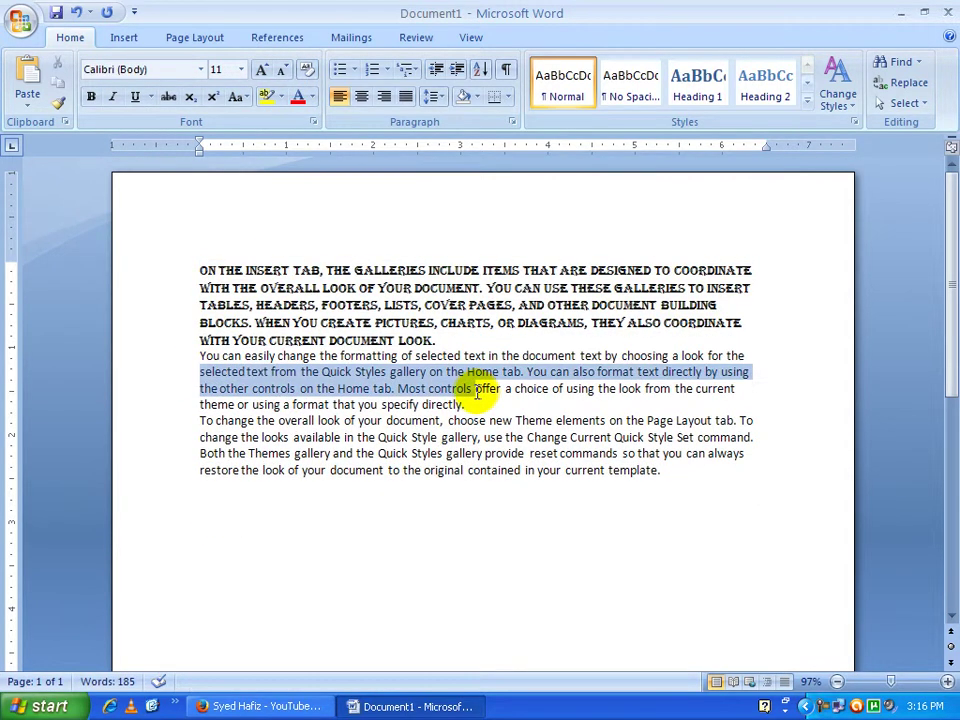
{"action": "left_click", "coordinate": [90, 100]}
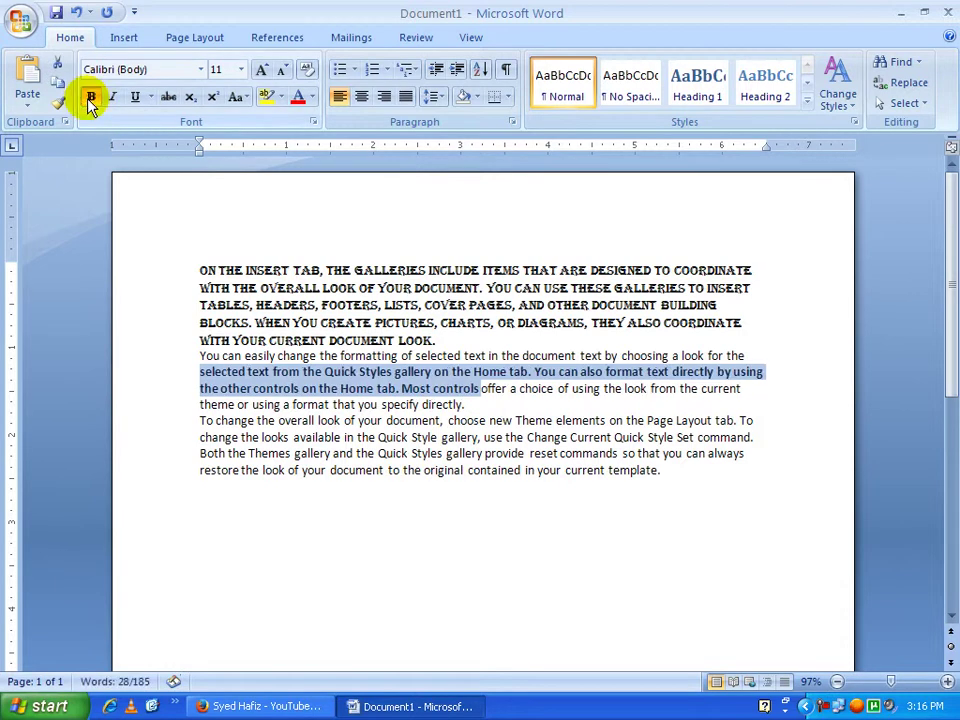
{"action": "left_click", "coordinate": [495, 482]}
Step: Italicise the third paragraph's closing sentence, then select the line ending 'specify directly.'
{"action": "mouse_move", "coordinate": [663, 472]}
{"action": "left_mouse_down"}
{"action": "mouse_move", "coordinate": [289, 472]}
{"action": "mouse_move", "coordinate": [206, 453]}
{"action": "left_mouse_up"}
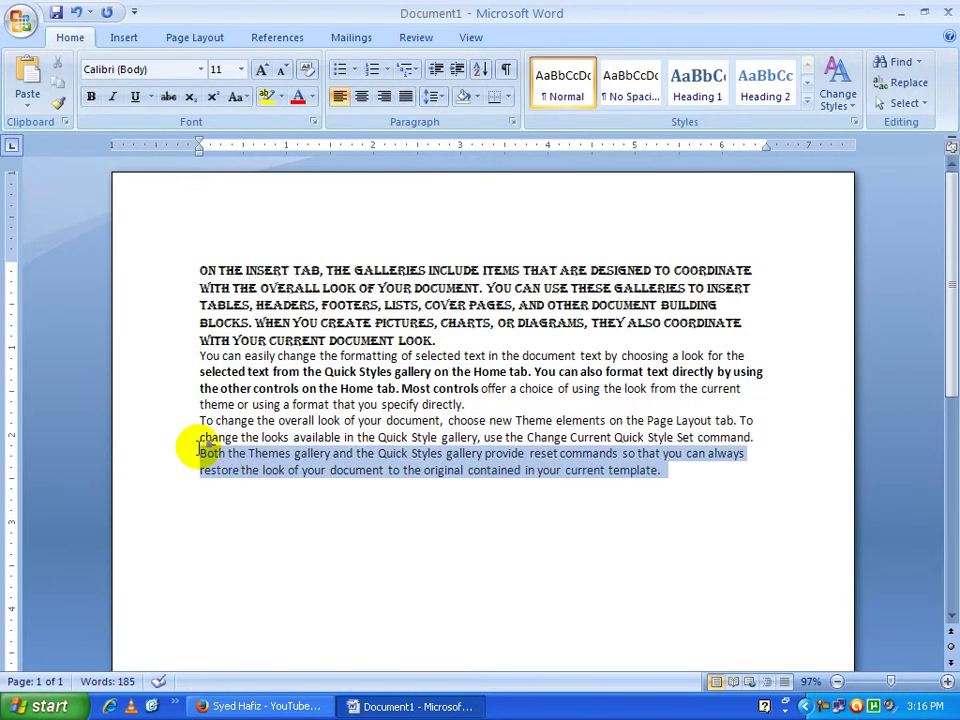
{"action": "left_click", "coordinate": [111, 97]}
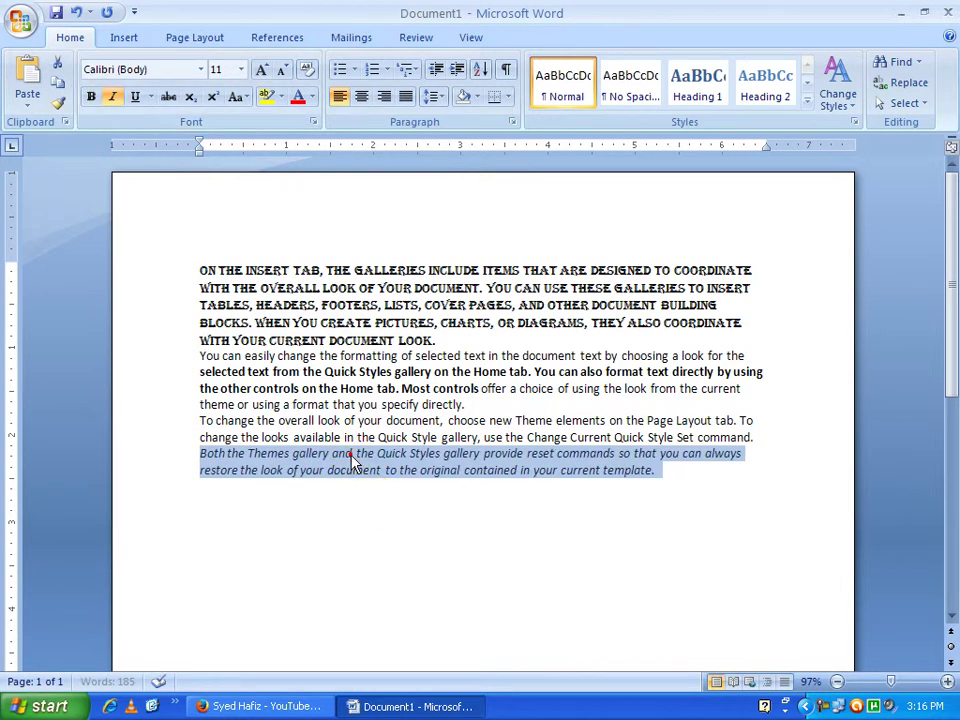
{"action": "left_click", "coordinate": [347, 453]}
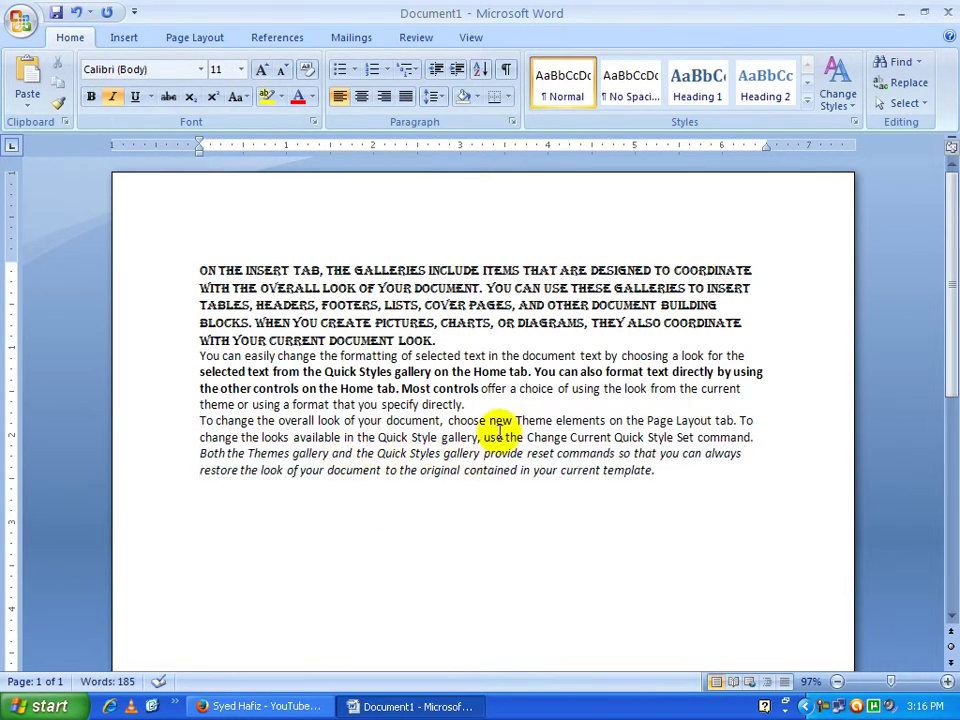
{"action": "left_click", "coordinate": [476, 405]}
{"action": "left_click_drag", "start_coordinate": [476, 405], "coordinate": [200, 405]}
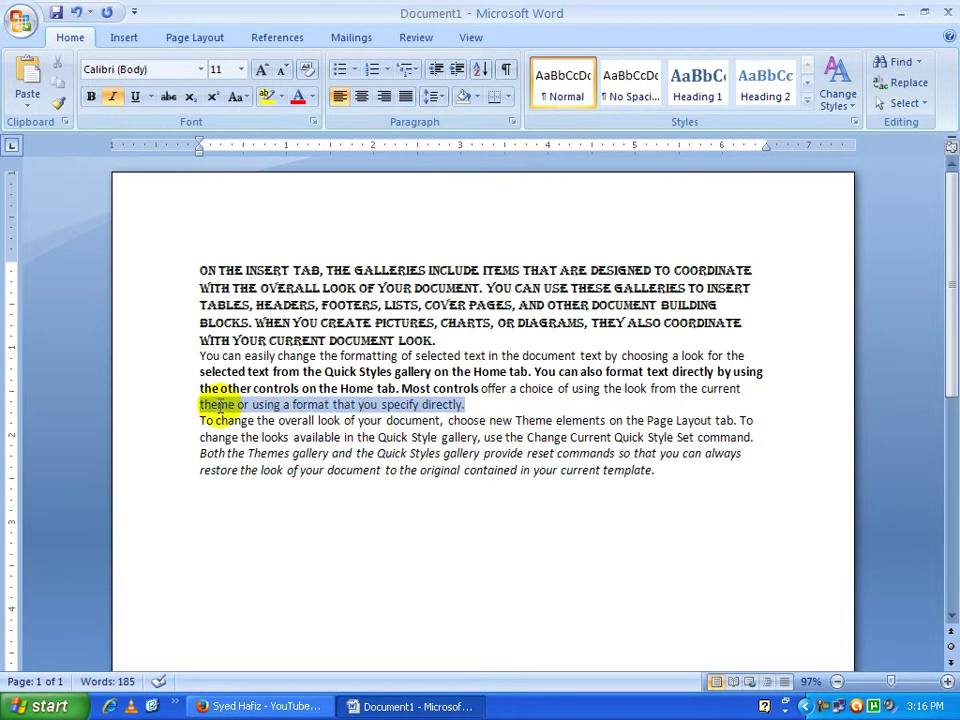
Step: Underline 'ON THE INSERT TAB, THE GALLERIES', try another underline style, then remove it
{"action": "left_click_drag", "start_coordinate": [200, 270], "coordinate": [427, 270]}
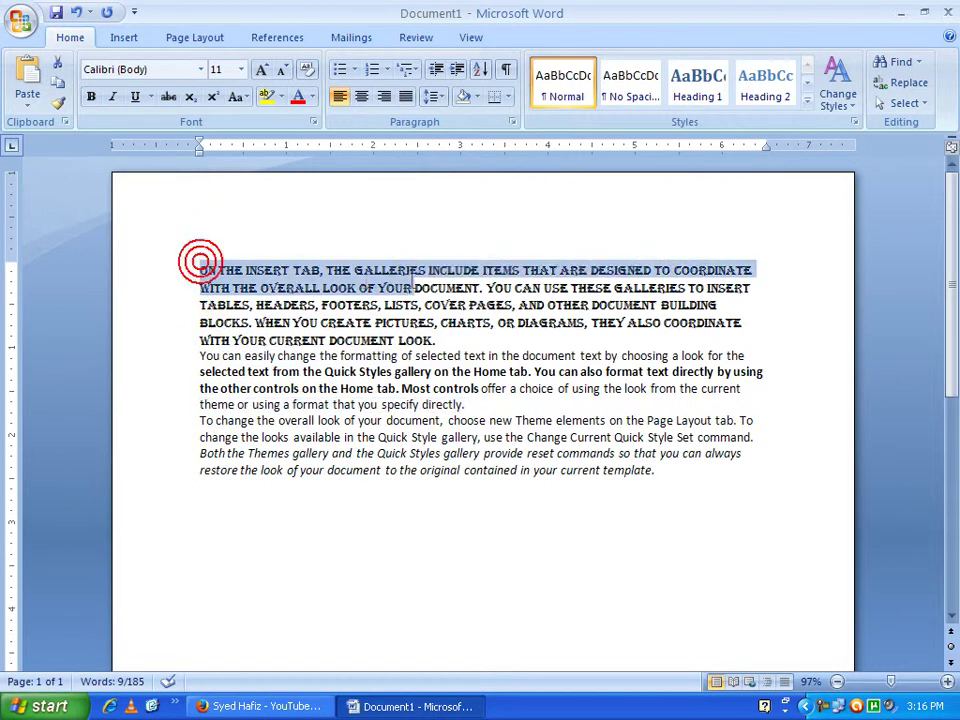
{"action": "left_click", "coordinate": [136, 97]}
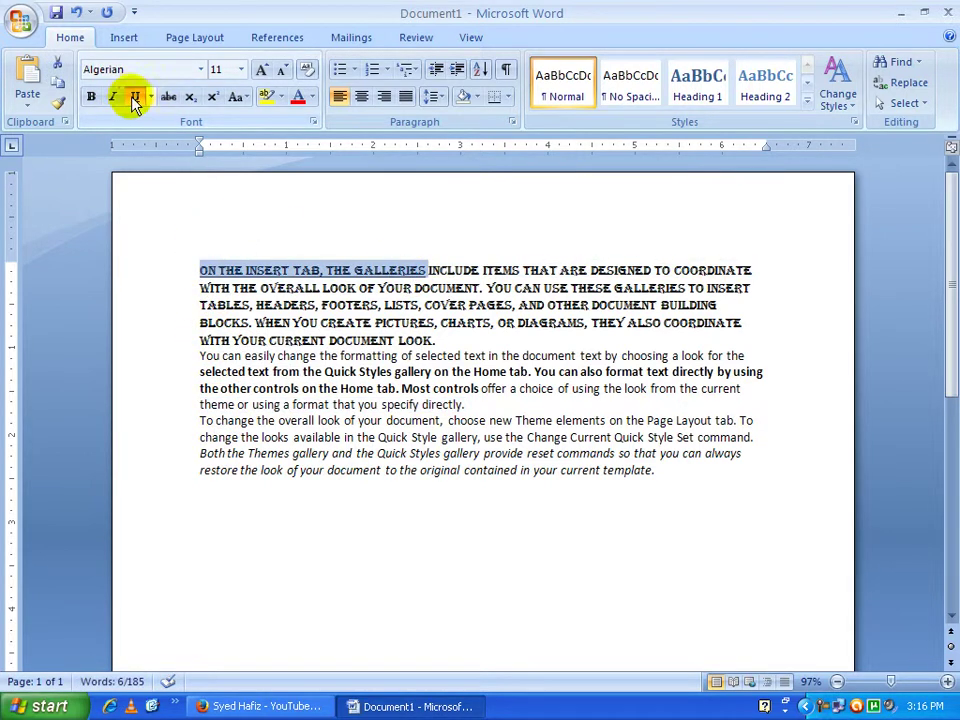
{"action": "left_click", "coordinate": [151, 97]}
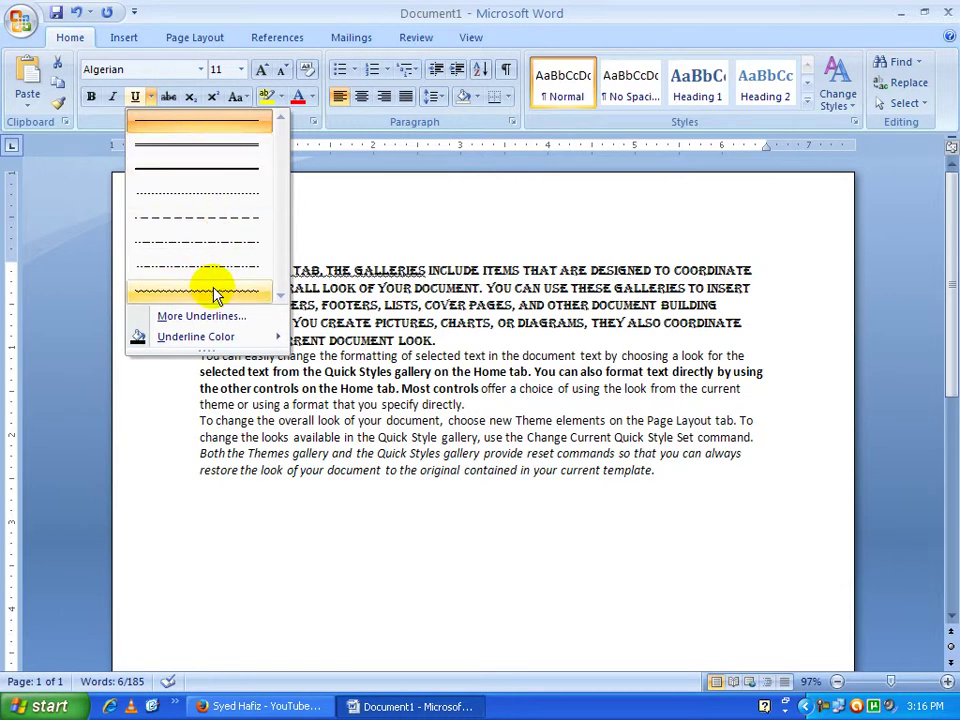
{"action": "left_click", "coordinate": [207, 147]}
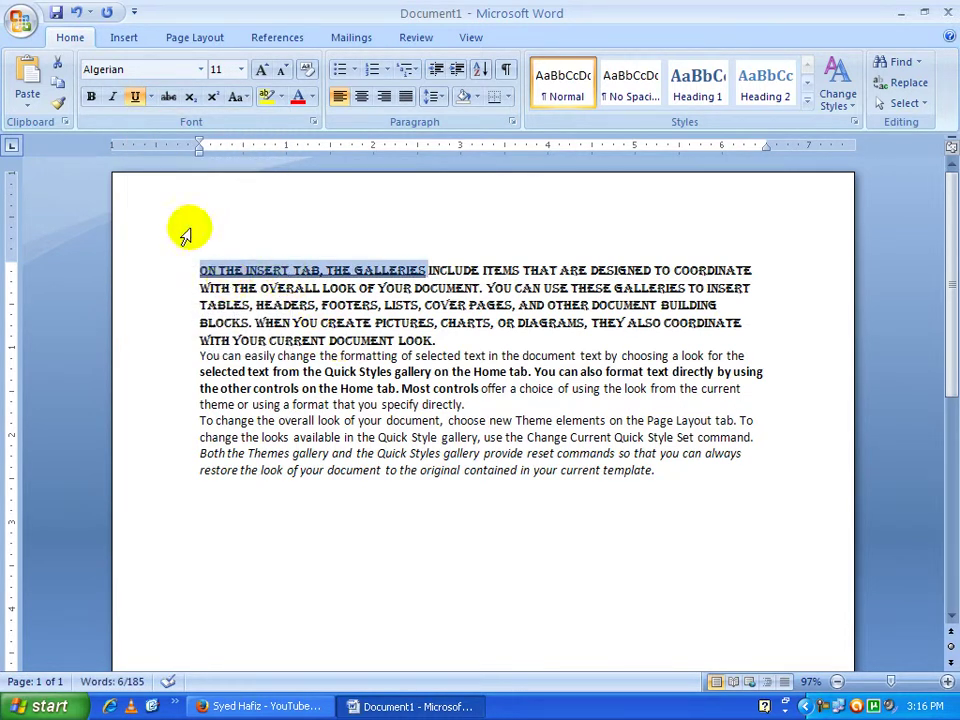
{"action": "left_click", "coordinate": [135, 100]}
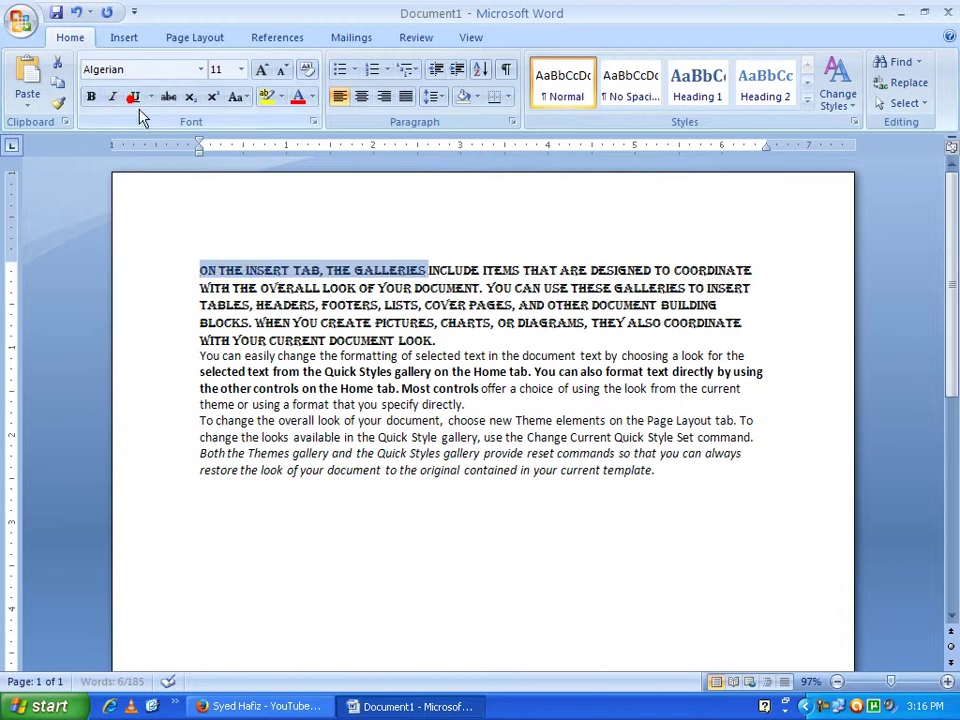
{"action": "left_click", "coordinate": [338, 270]}
{"action": "left_click", "coordinate": [367, 510]}
Step: Strike through the line 'theme or using a format that you specify directly.'
{"action": "left_click_drag", "start_coordinate": [197, 404], "coordinate": [470, 404]}
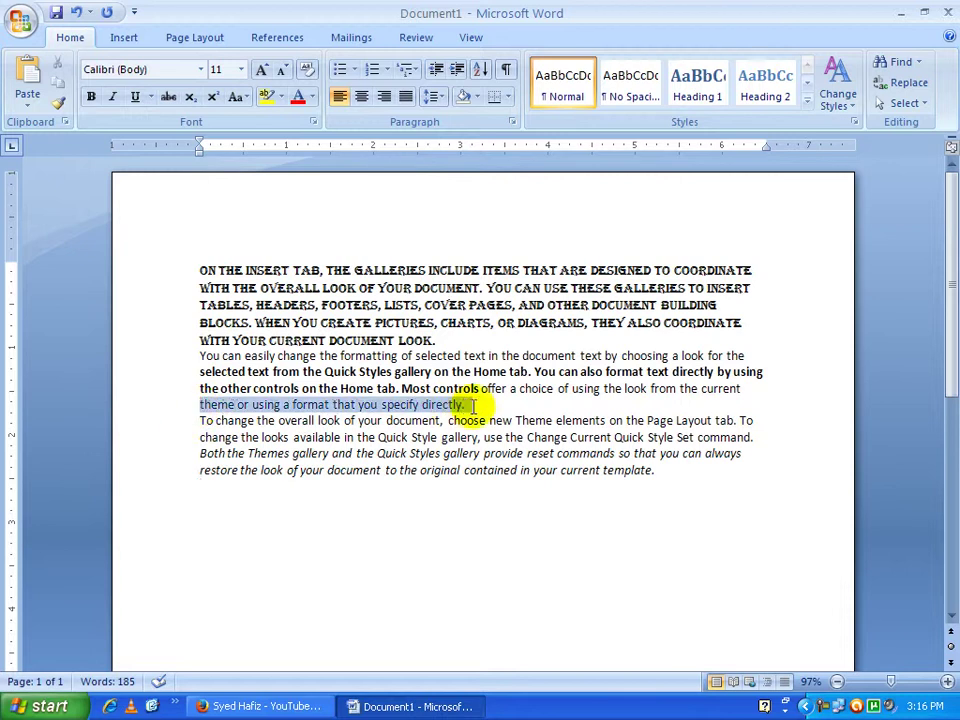
{"action": "left_click", "coordinate": [168, 97]}
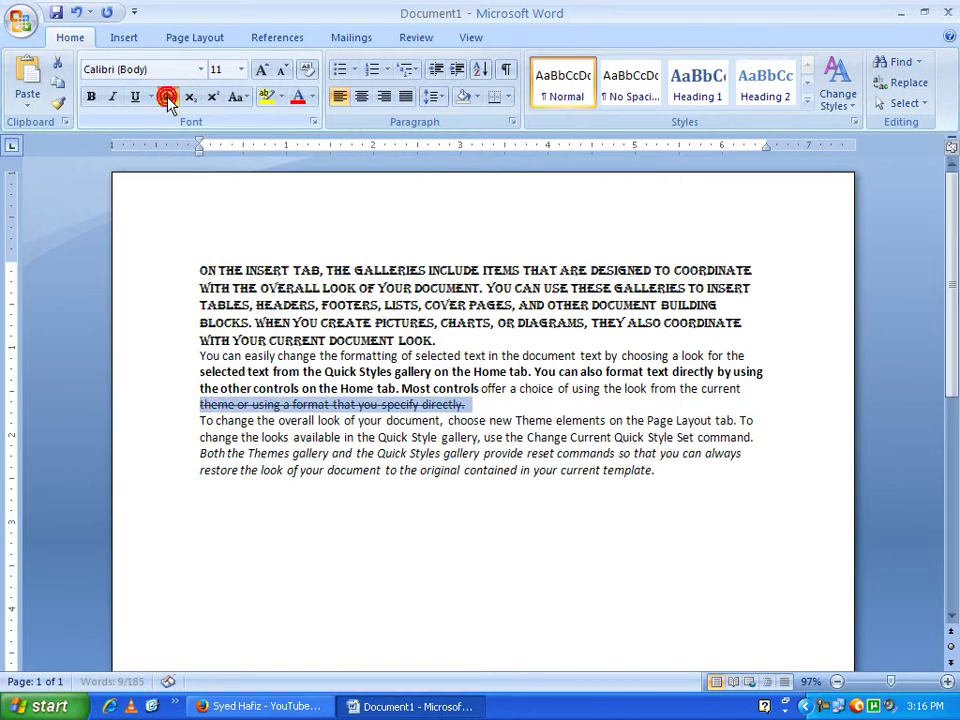
{"action": "left_click", "coordinate": [200, 418]}
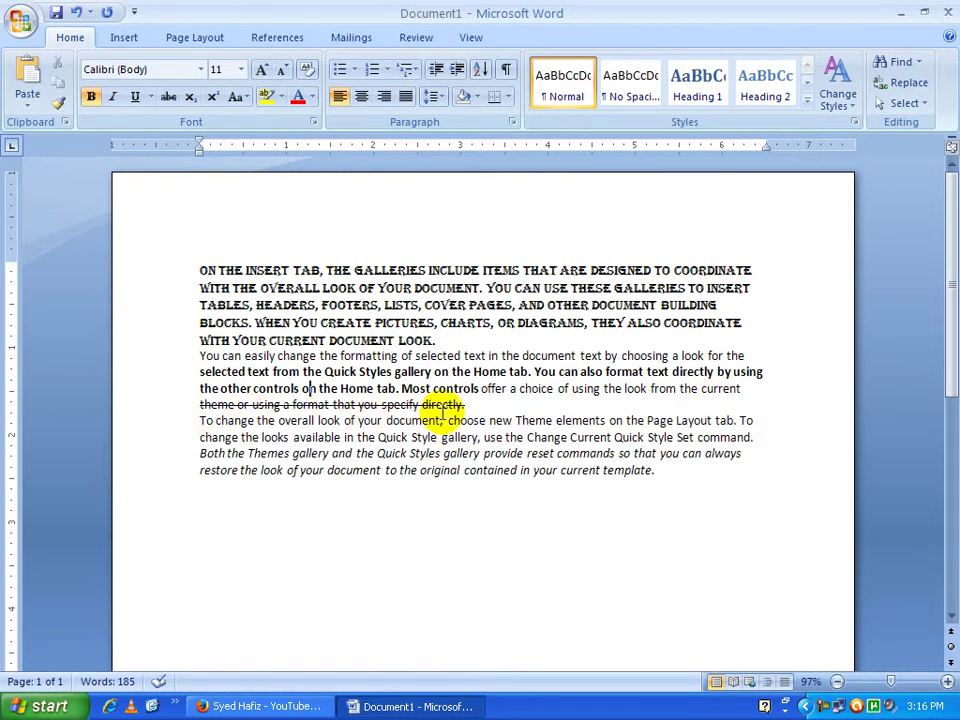
{"action": "left_click_drag", "start_coordinate": [470, 405], "coordinate": [162, 404]}
Step: Remove the strikethrough from the line, then delete all text from the page
{"action": "left_click", "coordinate": [168, 97]}
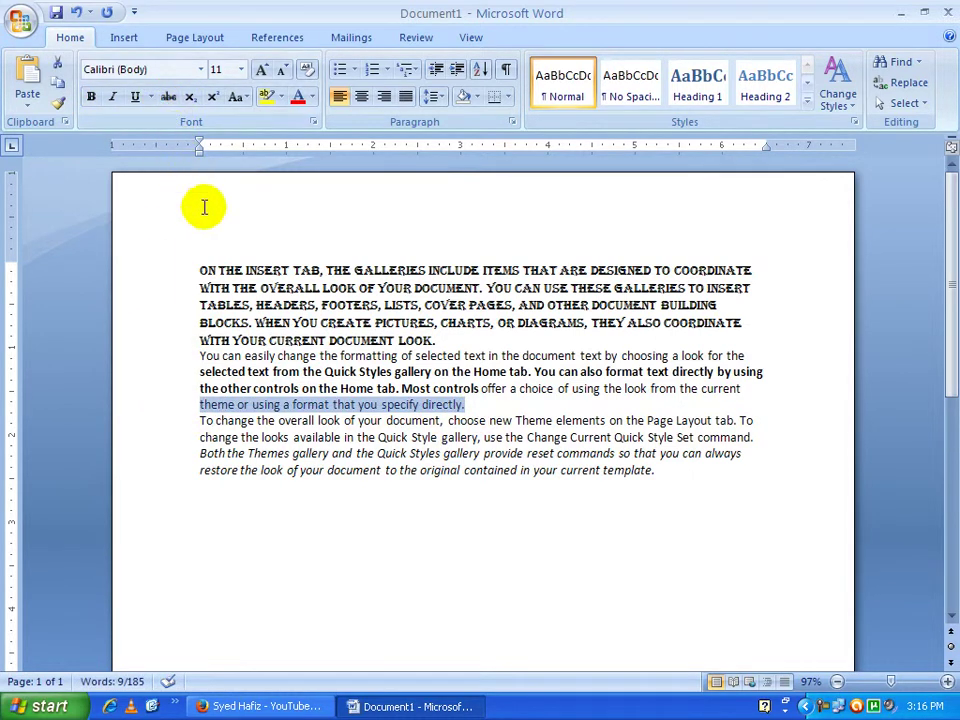
{"action": "left_click", "coordinate": [343, 519]}
{"action": "key", "text": "ctrl+a"}
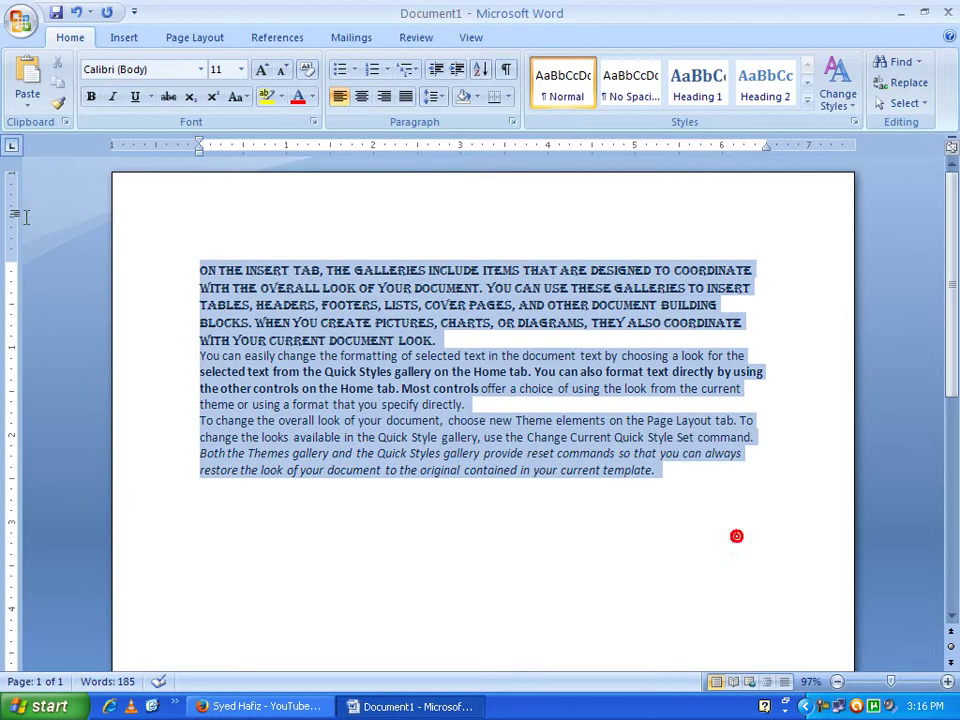
{"action": "key", "text": "Delete"}
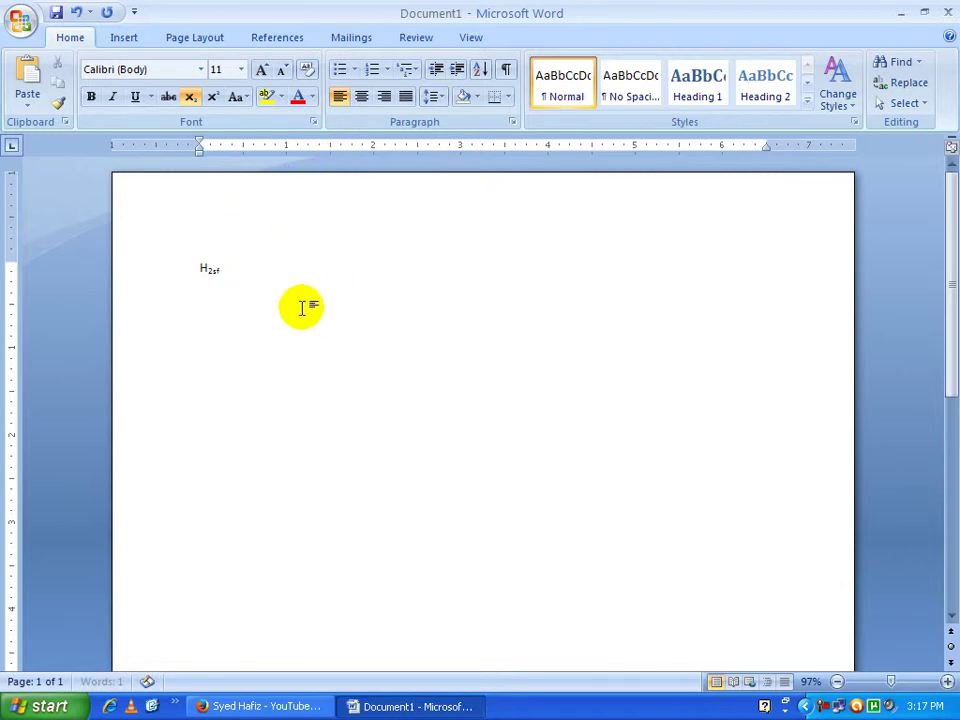
Step: Trim the extra subscript letters after H2 and continue in normal text with 's'
{"action": "key", "text": "BackSpace"}
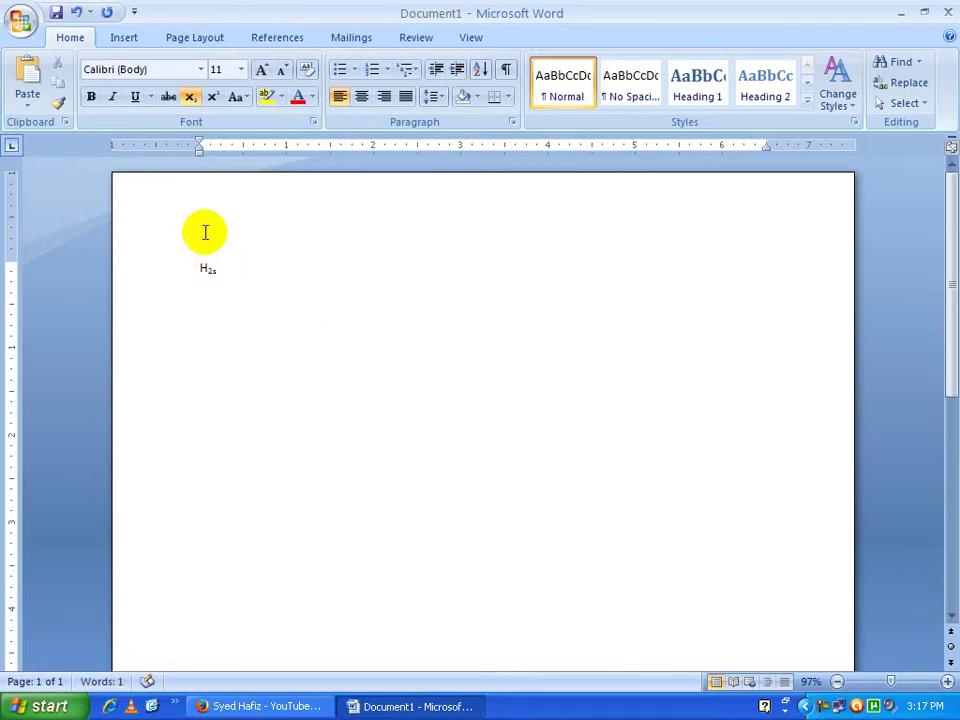
{"action": "key", "text": "BackSpace"}
{"action": "left_click", "coordinate": [190, 98]}
{"action": "type", "text": "sadlfjj"}
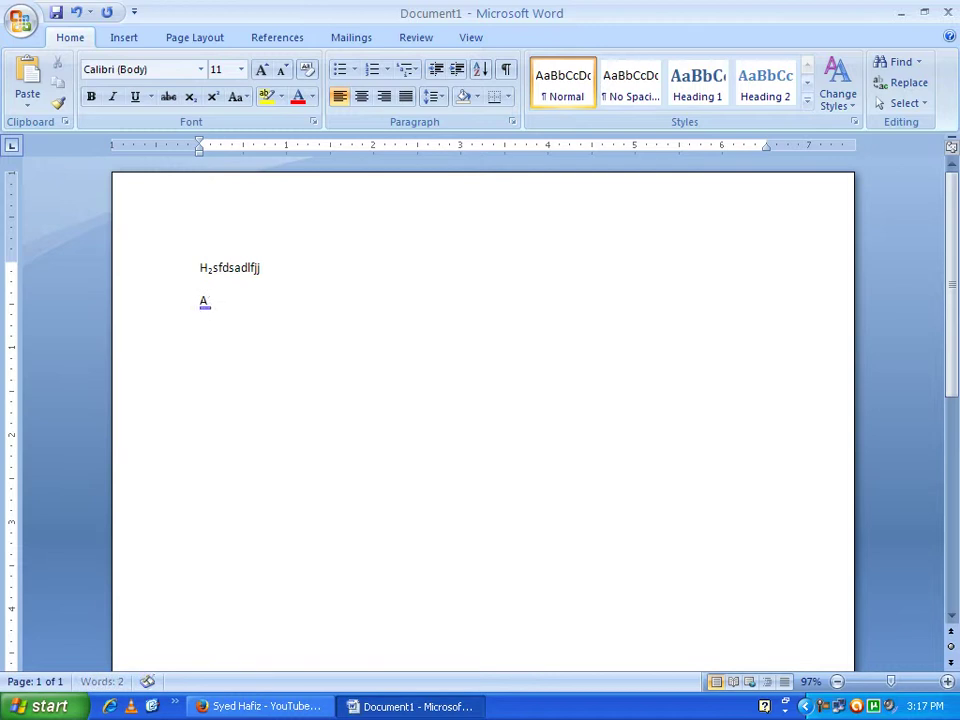
Step: Write A with a superscript 2 followed by 'sfsdfd', then clear the page
{"action": "left_click", "coordinate": [213, 97]}
{"action": "type", "text": "2"}
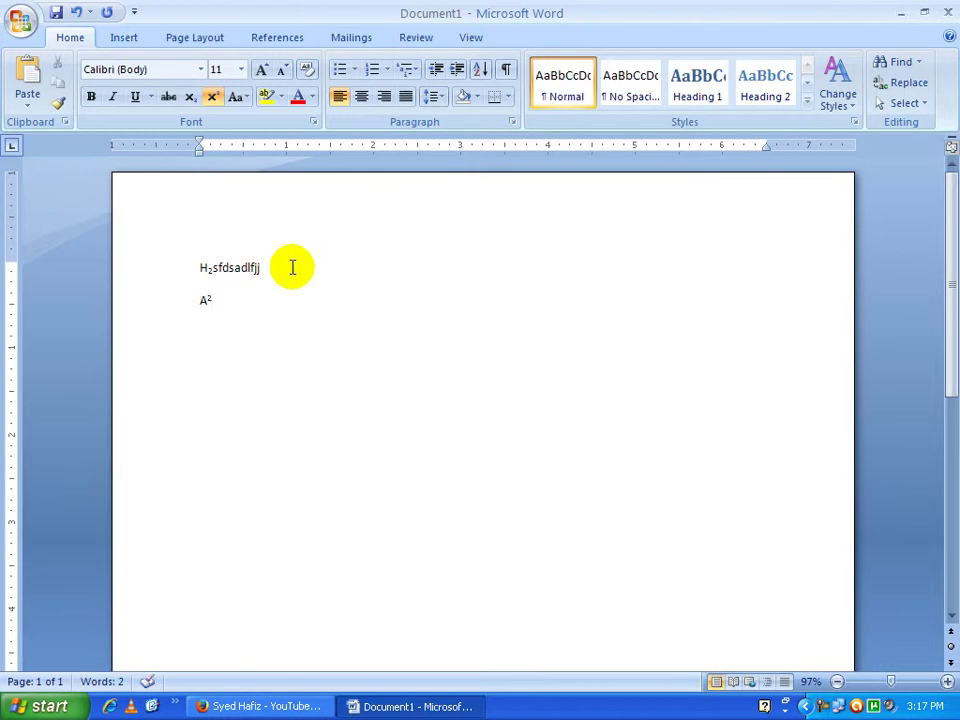
{"action": "left_click", "coordinate": [213, 97]}
{"action": "type", "text": "sfsdfd"}
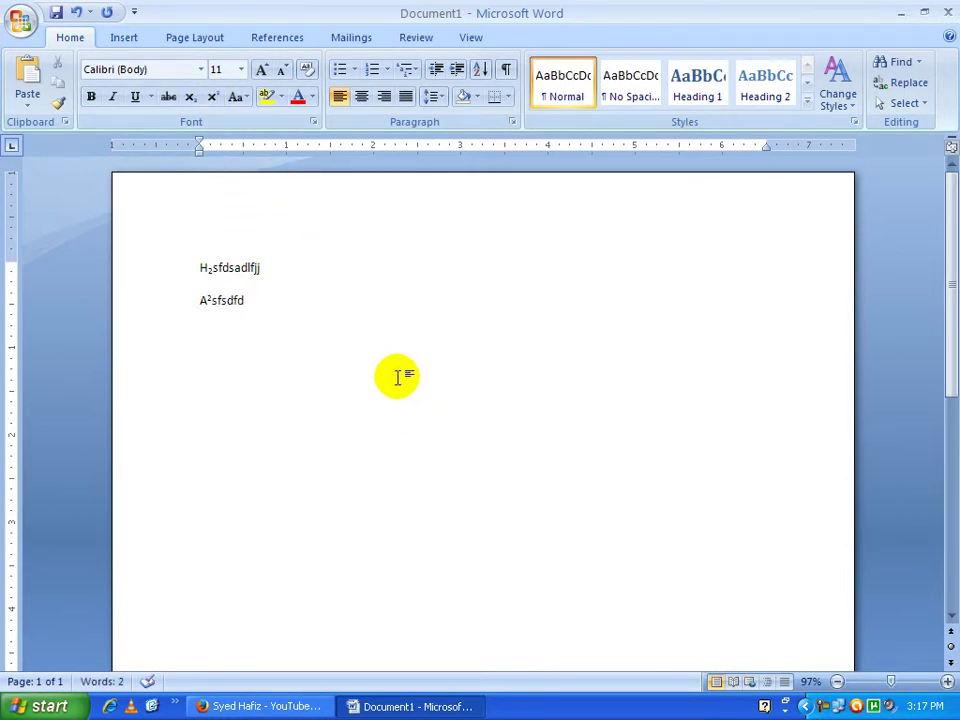
{"action": "key", "text": "ctrl+a"}
{"action": "key", "text": "Delete"}
Step: Generate text with =rand(), then cycle paragraph one through UPPERCASE, lowercase, Sentence case, Capitalize Each Word
{"action": "type", "text": "="}
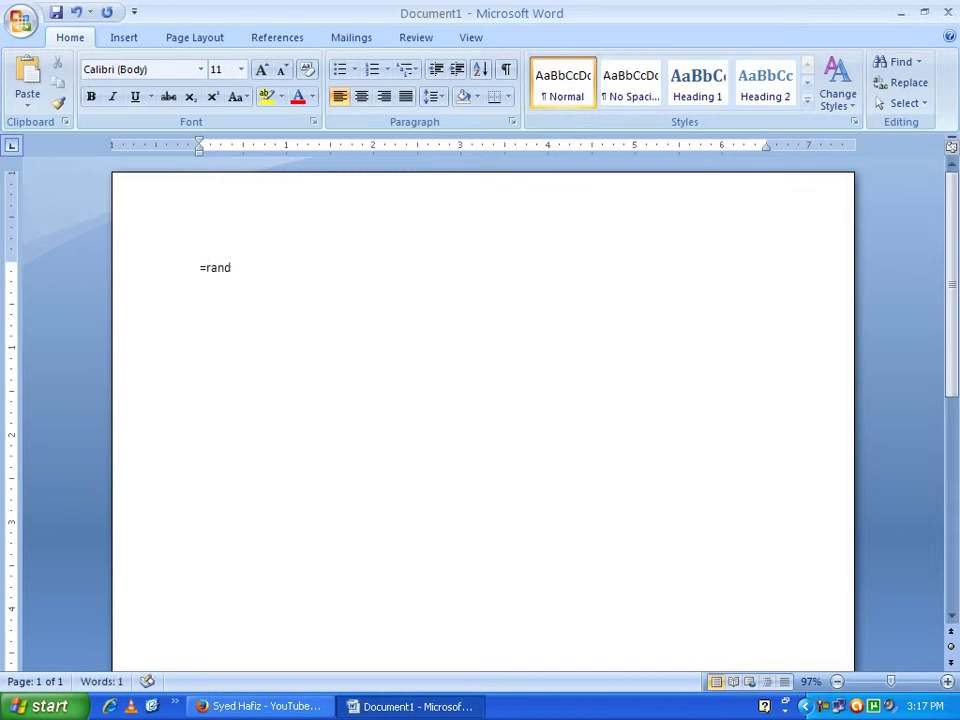
{"action": "type", "text": ")"}
{"action": "key", "text": "Return"}
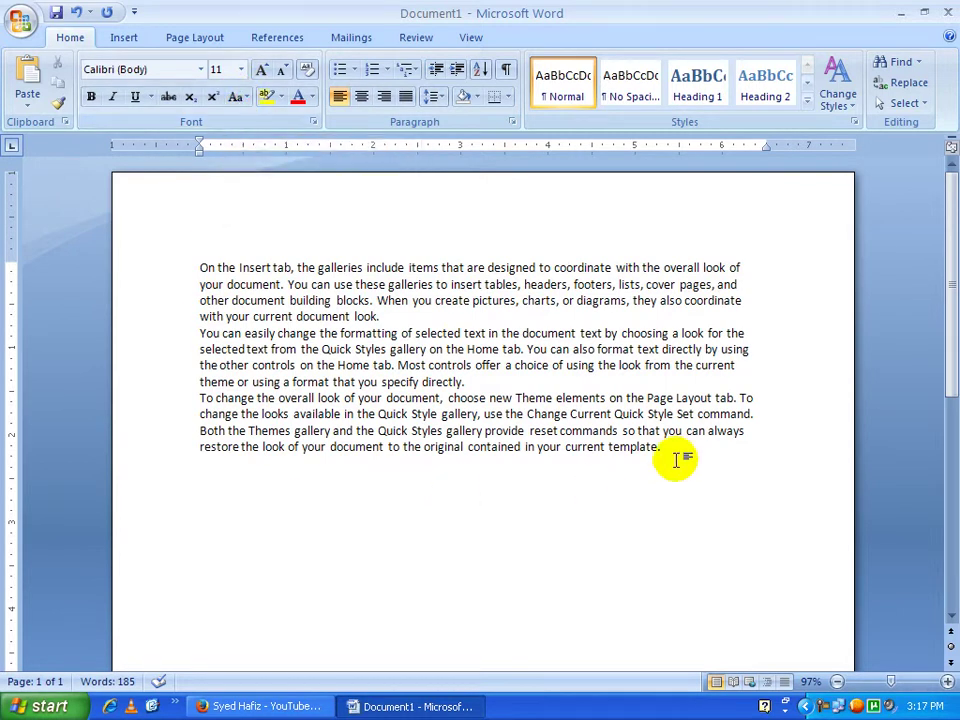
{"action": "left_click_drag", "start_coordinate": [395, 316], "coordinate": [120, 253]}
{"action": "left_click", "coordinate": [236, 96]}
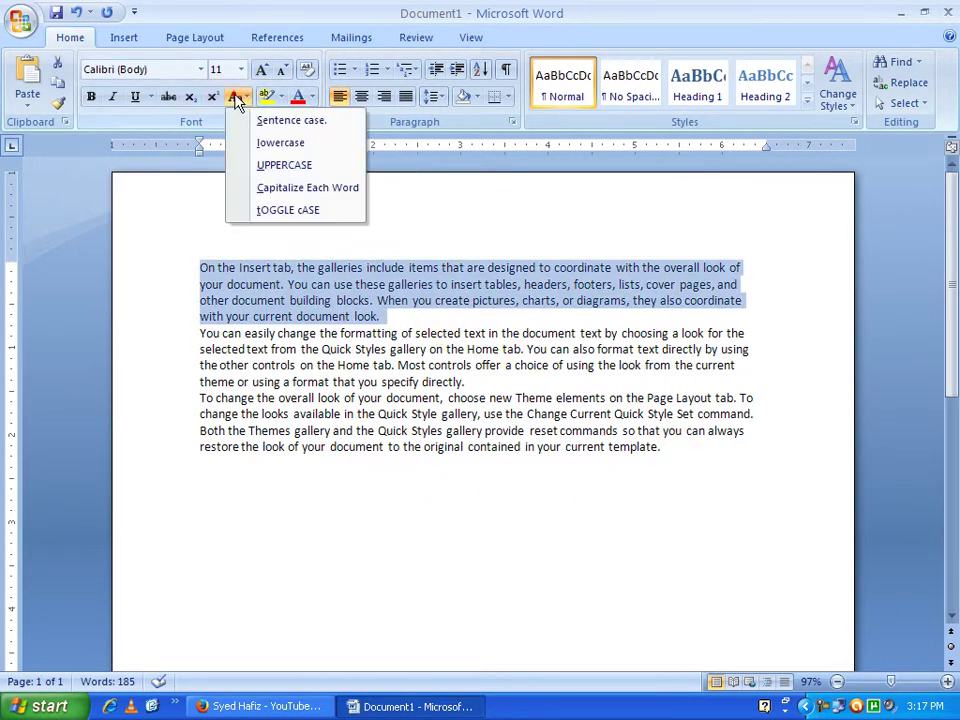
{"action": "left_click", "coordinate": [281, 164]}
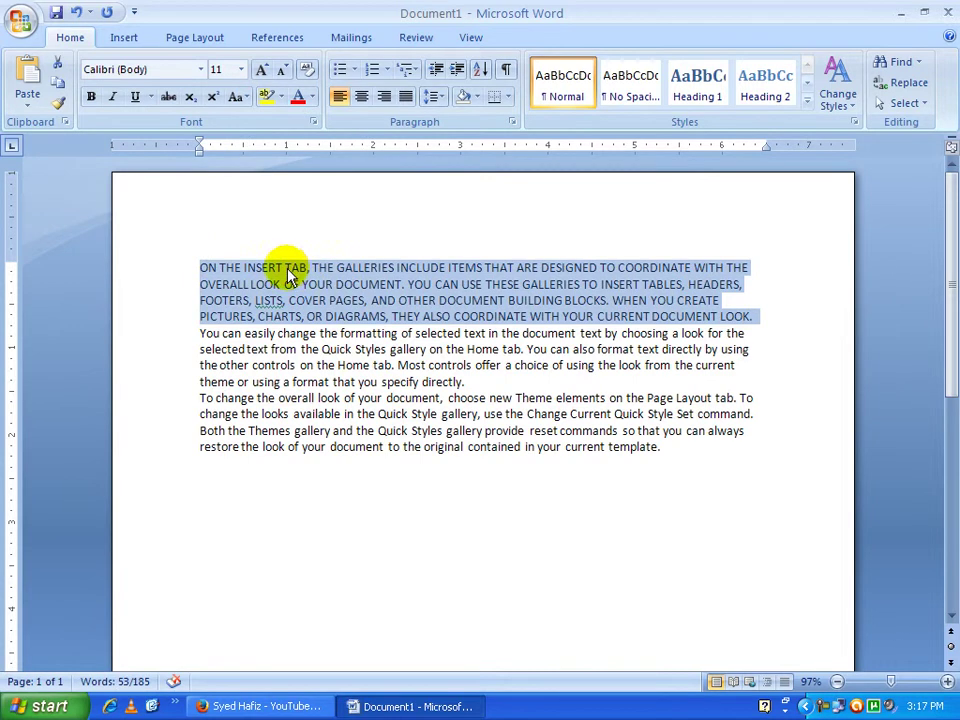
{"action": "left_click", "coordinate": [236, 96]}
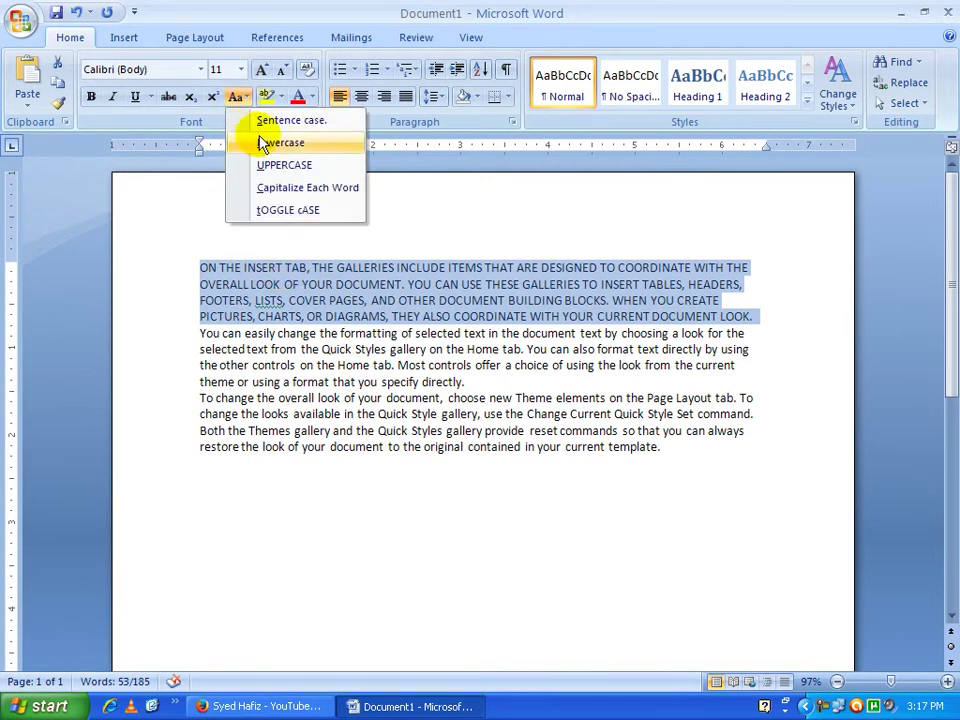
{"action": "left_click", "coordinate": [262, 143]}
{"action": "left_click", "coordinate": [242, 99]}
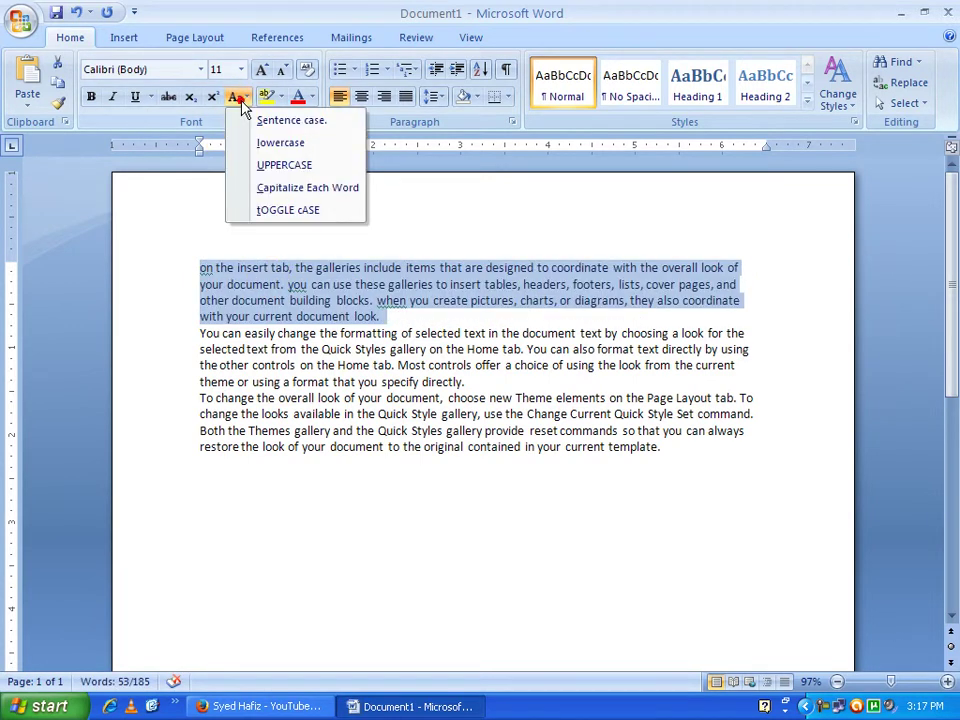
{"action": "left_click", "coordinate": [252, 120]}
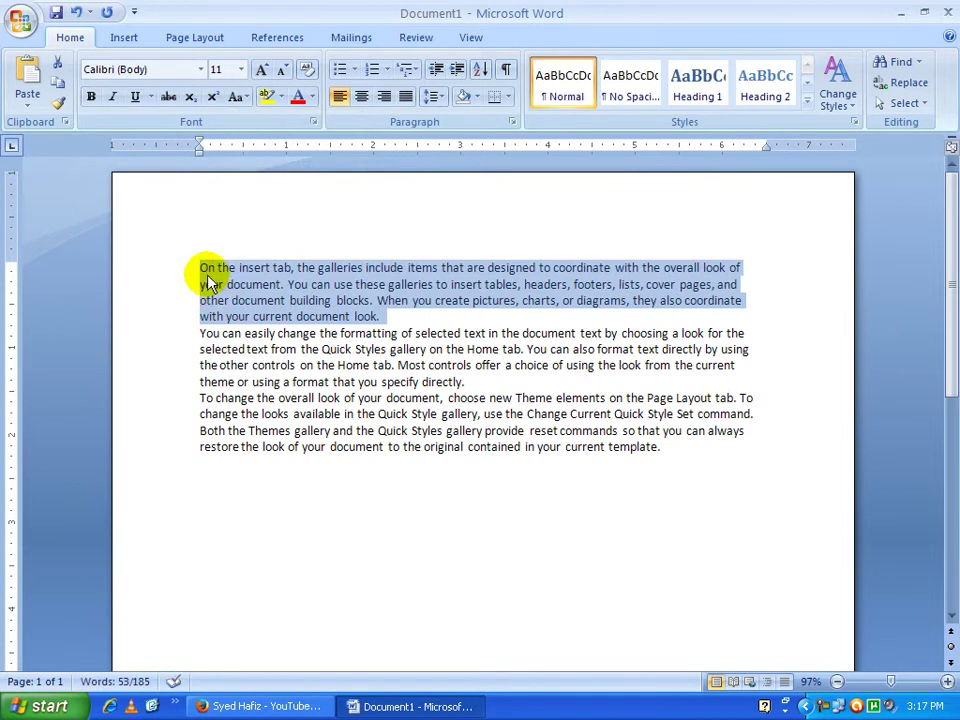
{"action": "left_click", "coordinate": [239, 97]}
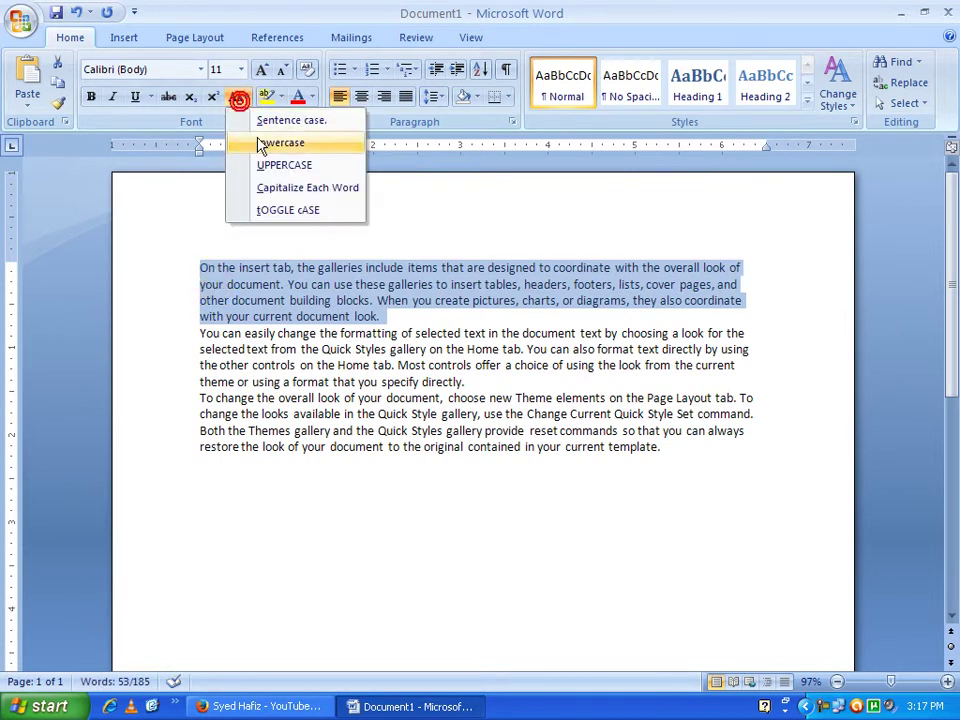
{"action": "left_click", "coordinate": [279, 190]}
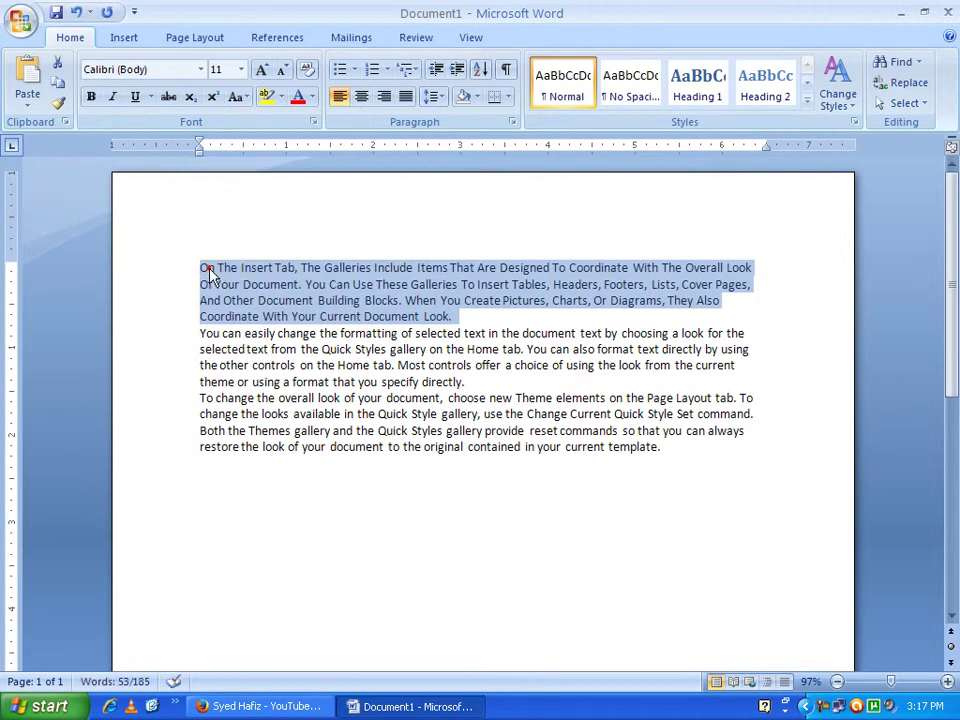
Step: Apply tOGGLE cASE to the text from the start through 'choose'
{"action": "left_click", "coordinate": [206, 270]}
{"action": "left_click_drag", "start_coordinate": [488, 397], "coordinate": [171, 261]}
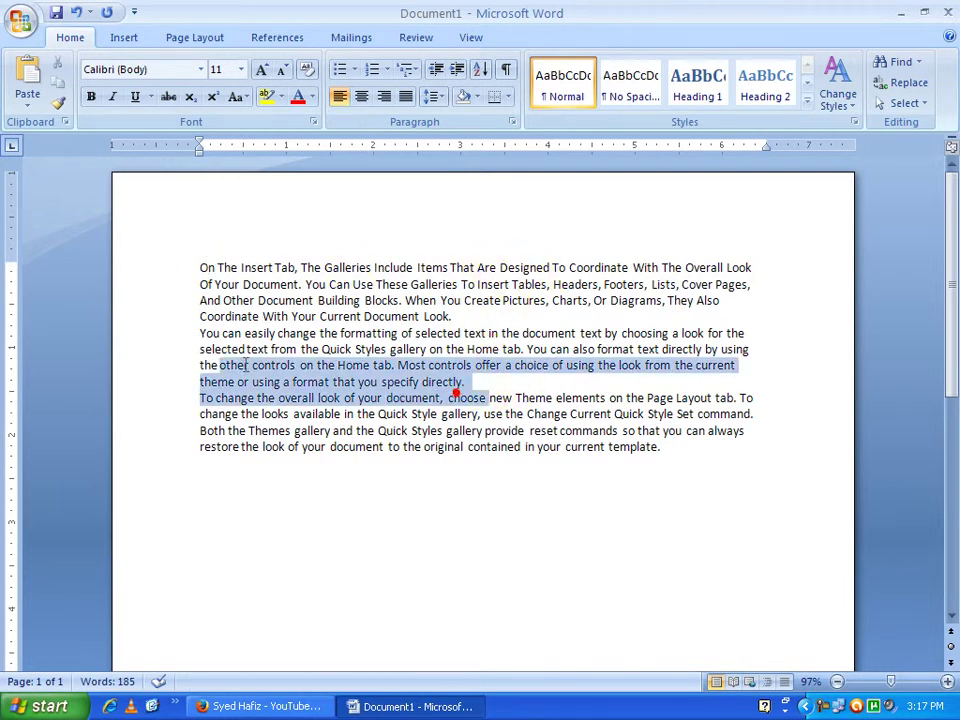
{"action": "left_click", "coordinate": [235, 97]}
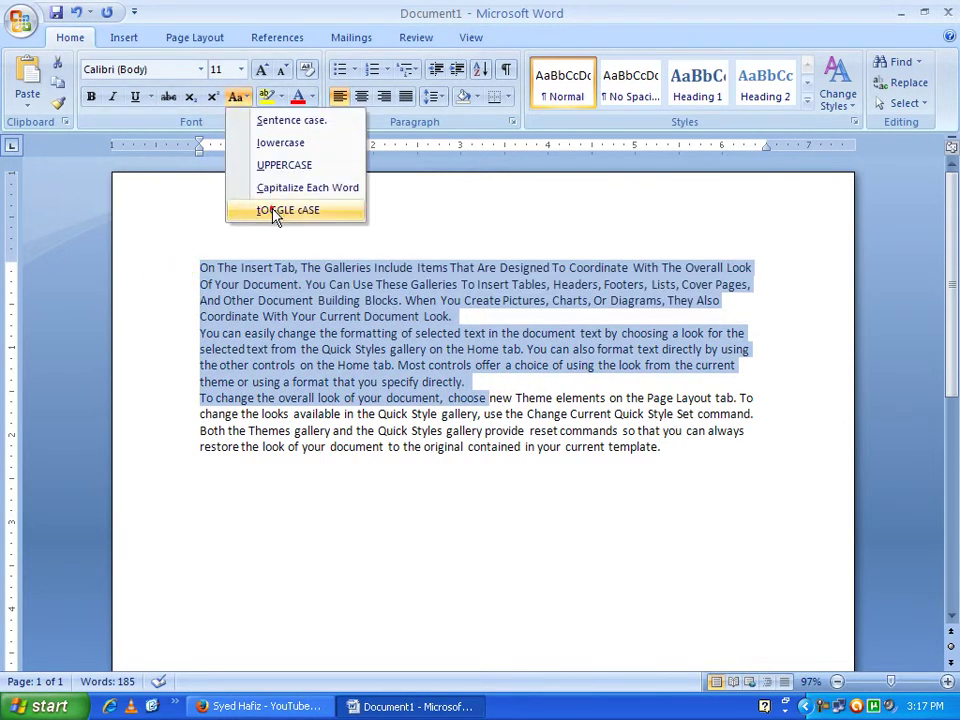
{"action": "left_click", "coordinate": [246, 208]}
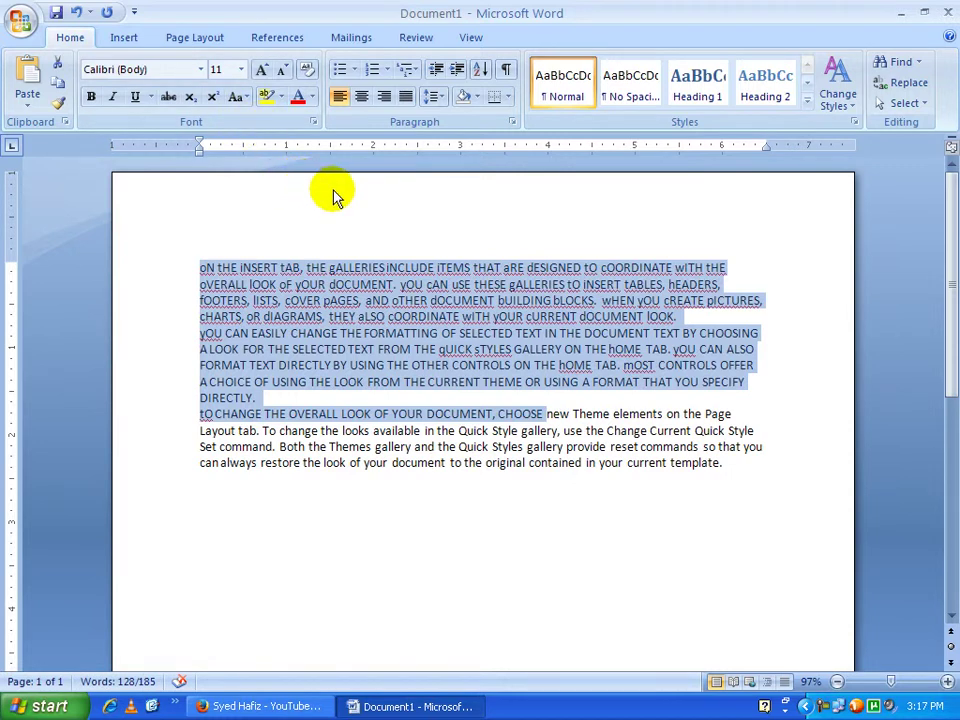
Step: Delete the text through 'choose' and style the remaining paragraph in bold red Algerian
{"action": "key", "text": "Delete"}
{"action": "left_click_drag", "start_coordinate": [386, 338], "coordinate": [167, 265]}
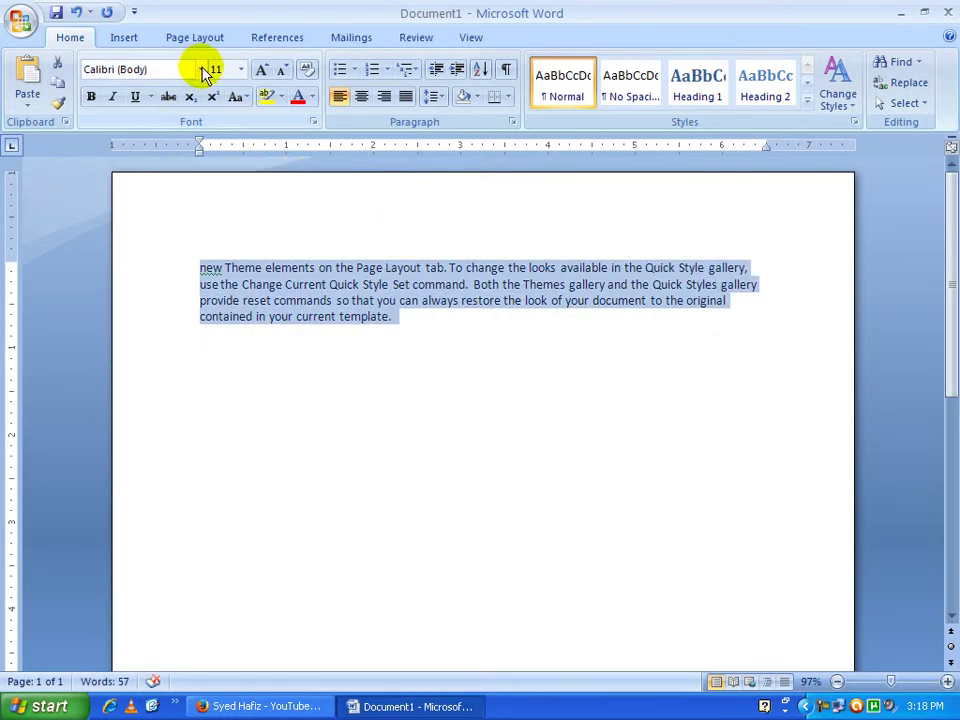
{"action": "left_click", "coordinate": [201, 69]}
{"action": "left_click", "coordinate": [135, 177]}
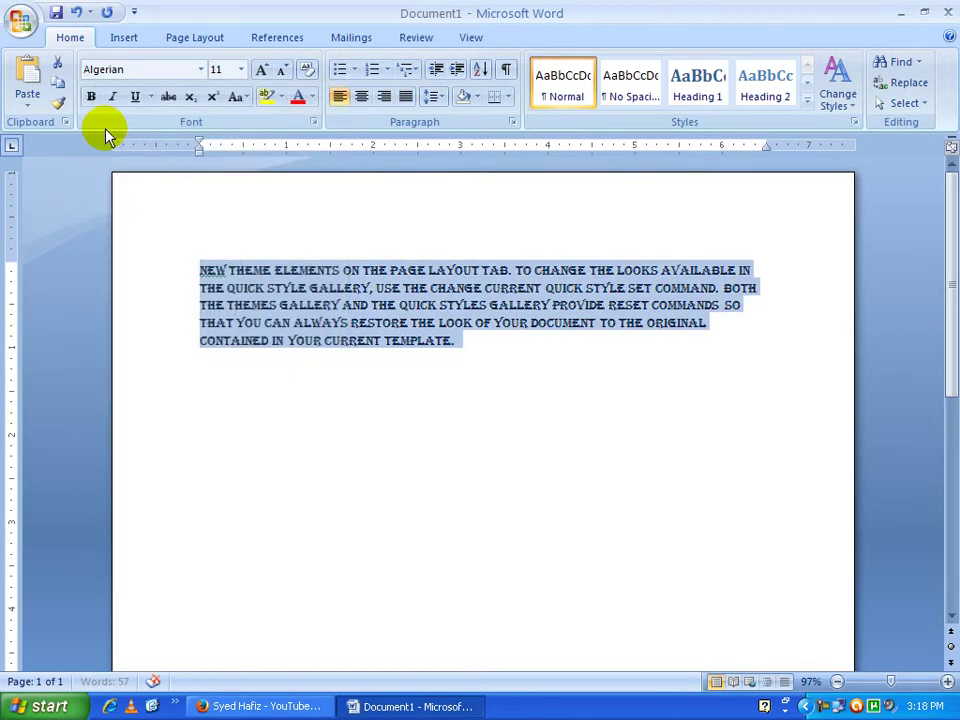
{"action": "left_click", "coordinate": [91, 99]}
{"action": "left_click", "coordinate": [311, 97]}
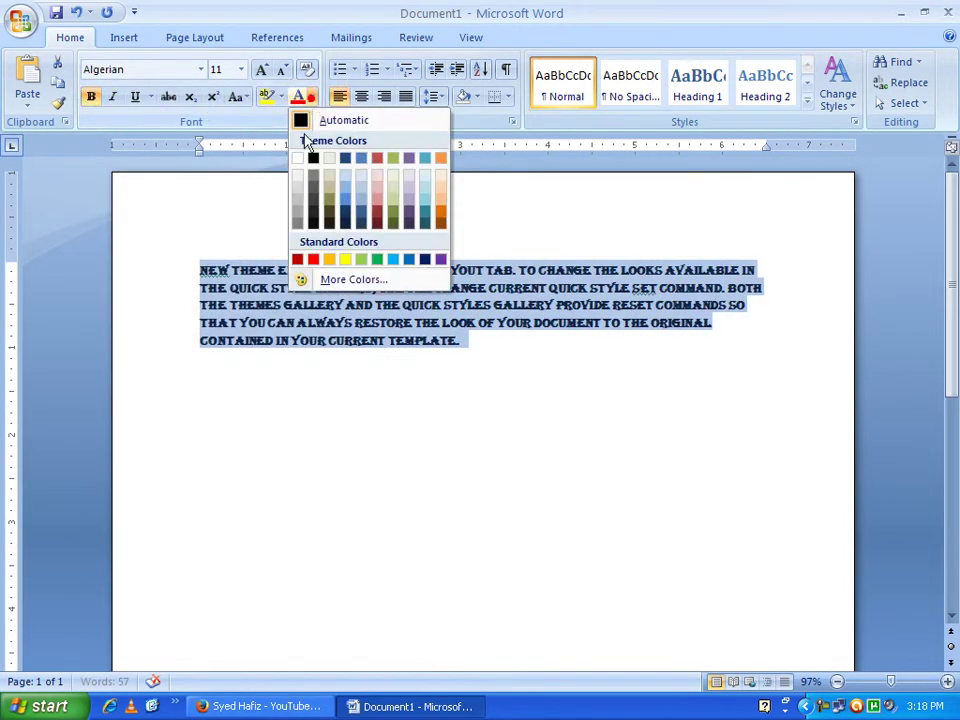
{"action": "left_click", "coordinate": [311, 257]}
{"action": "left_click", "coordinate": [428, 372]}
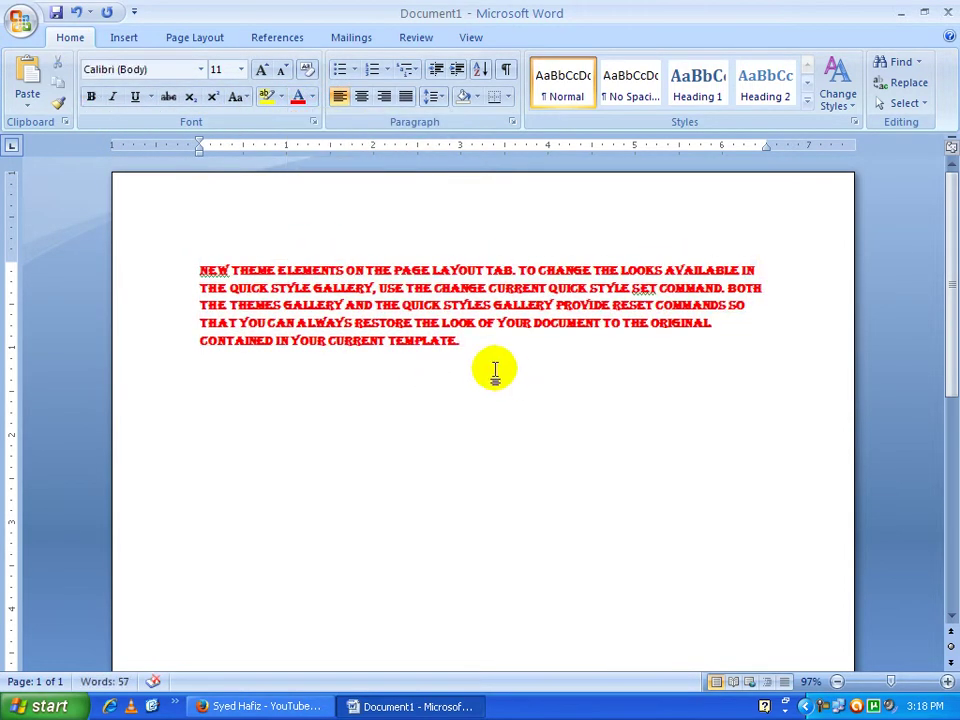
{"action": "left_click_drag", "start_coordinate": [474, 345], "coordinate": [150, 273]}
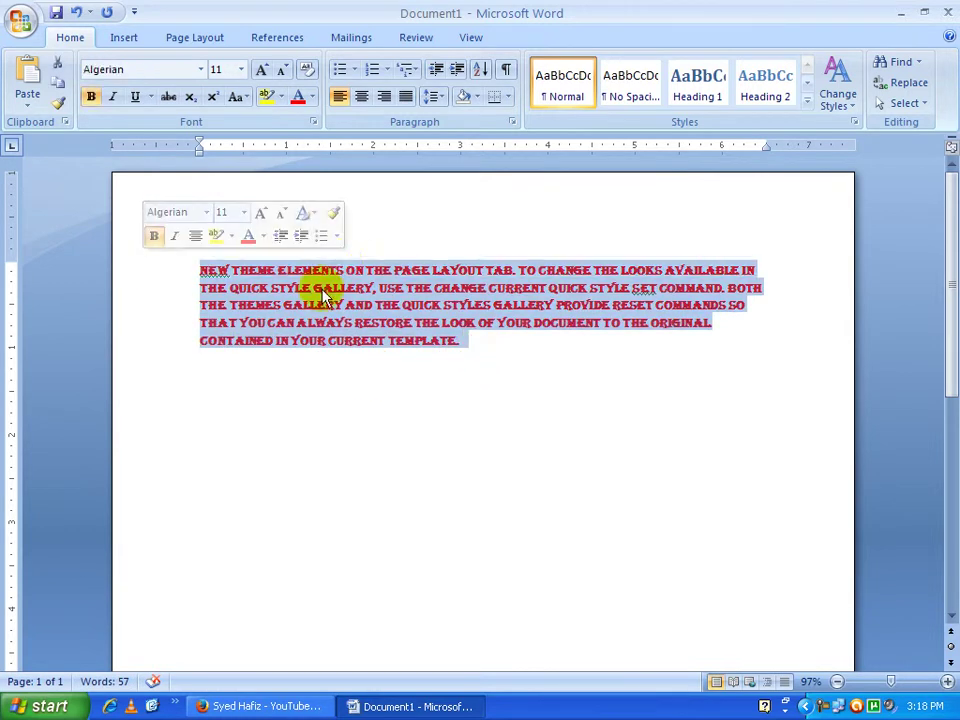
Step: Clear the paragraph's formatting and highlight its first line in yellow
{"action": "left_click", "coordinate": [308, 72]}
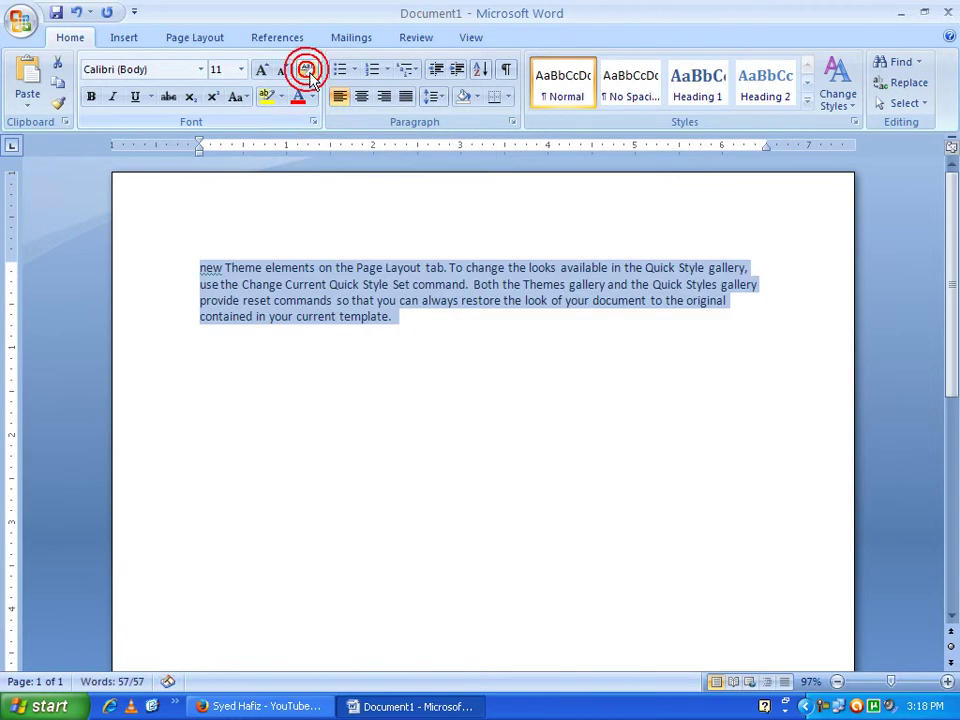
{"action": "left_click", "coordinate": [313, 318]}
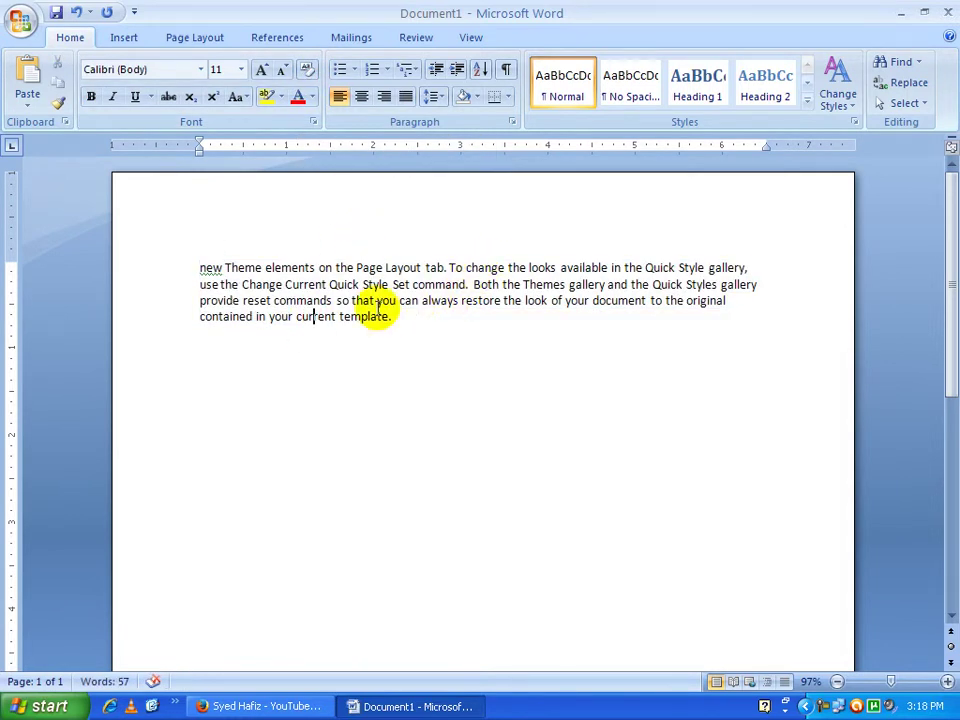
{"action": "left_click_drag", "start_coordinate": [201, 267], "coordinate": [745, 266]}
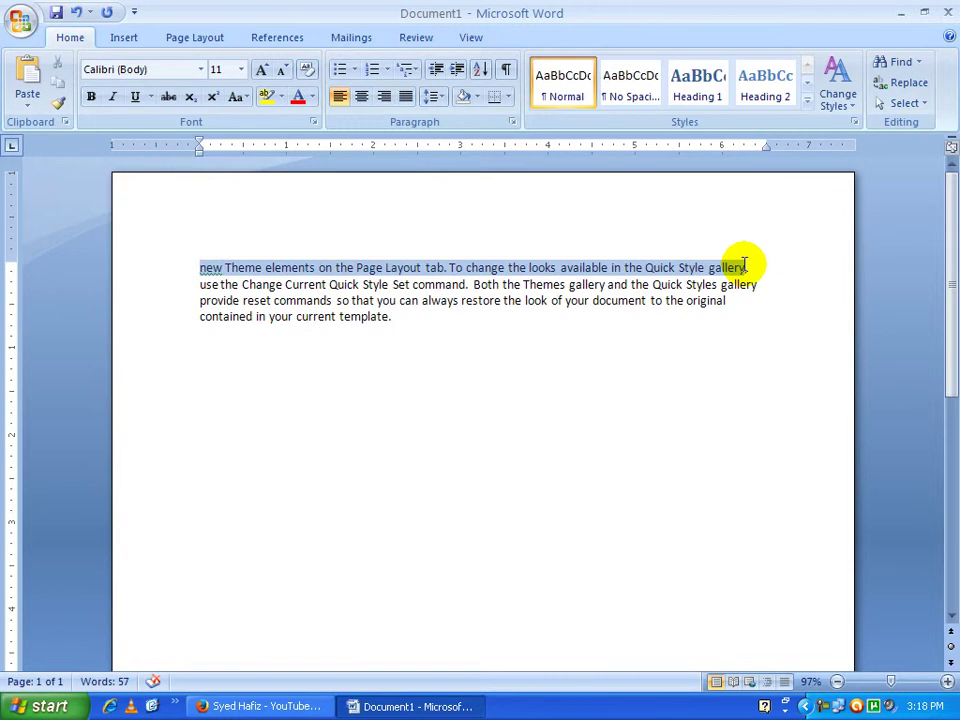
{"action": "left_click", "coordinate": [281, 97]}
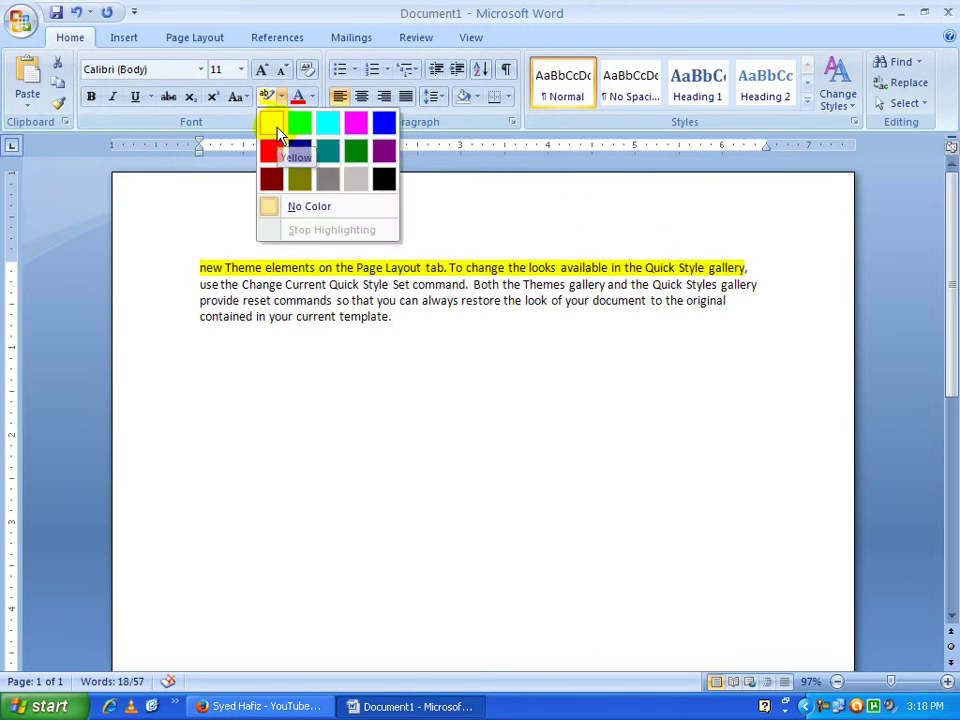
{"action": "left_click", "coordinate": [273, 124]}
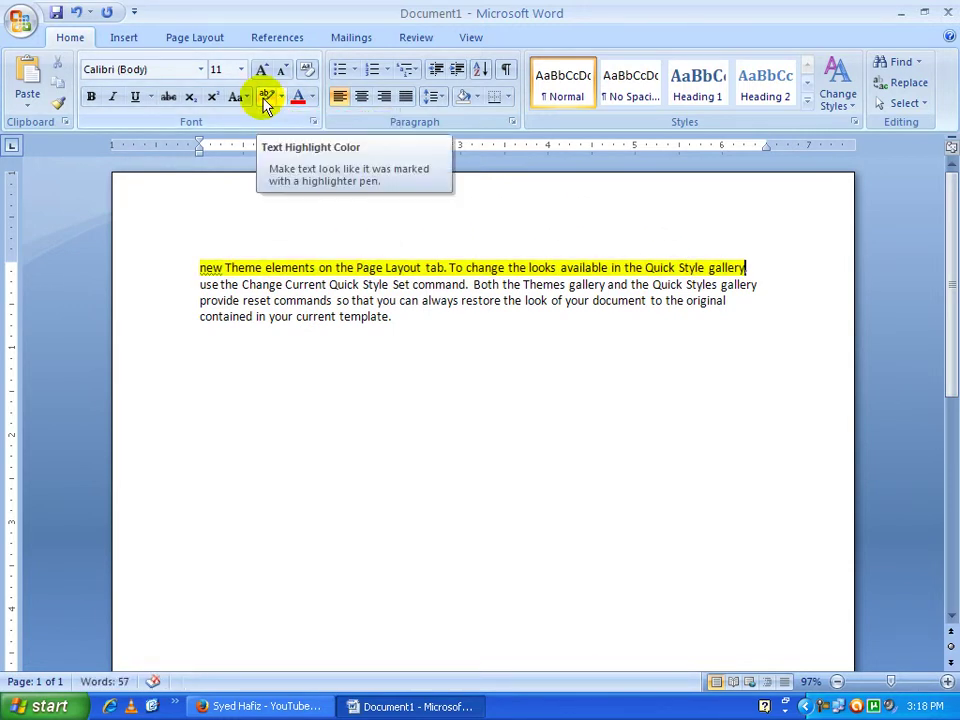
Step: Colour the paragraph's last two lines red
{"action": "left_click_drag", "start_coordinate": [393, 317], "coordinate": [200, 300]}
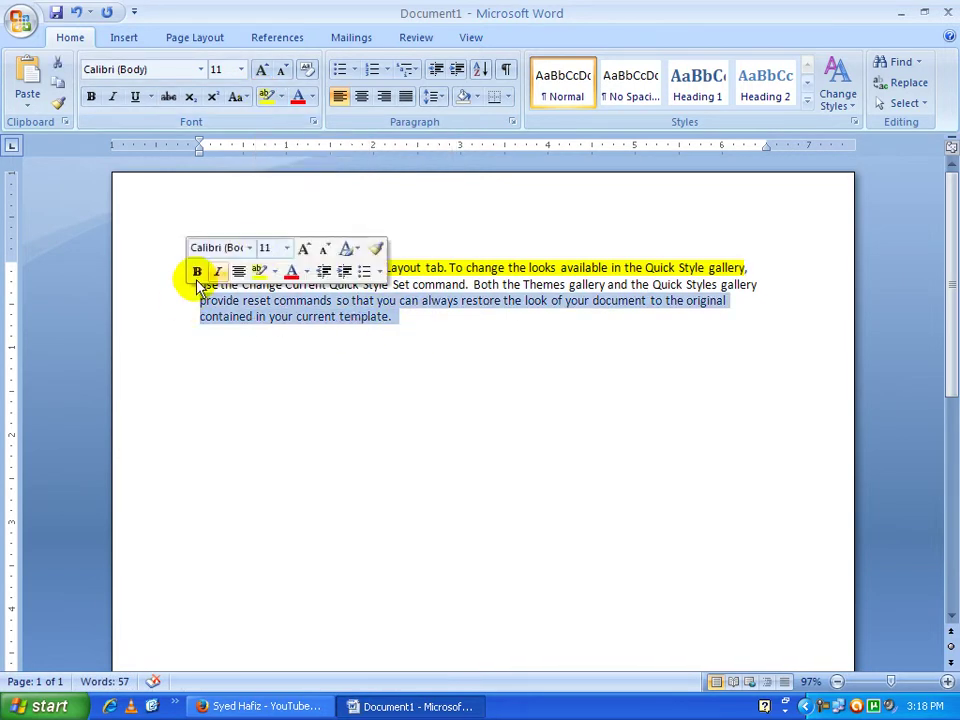
{"action": "left_click", "coordinate": [313, 97]}
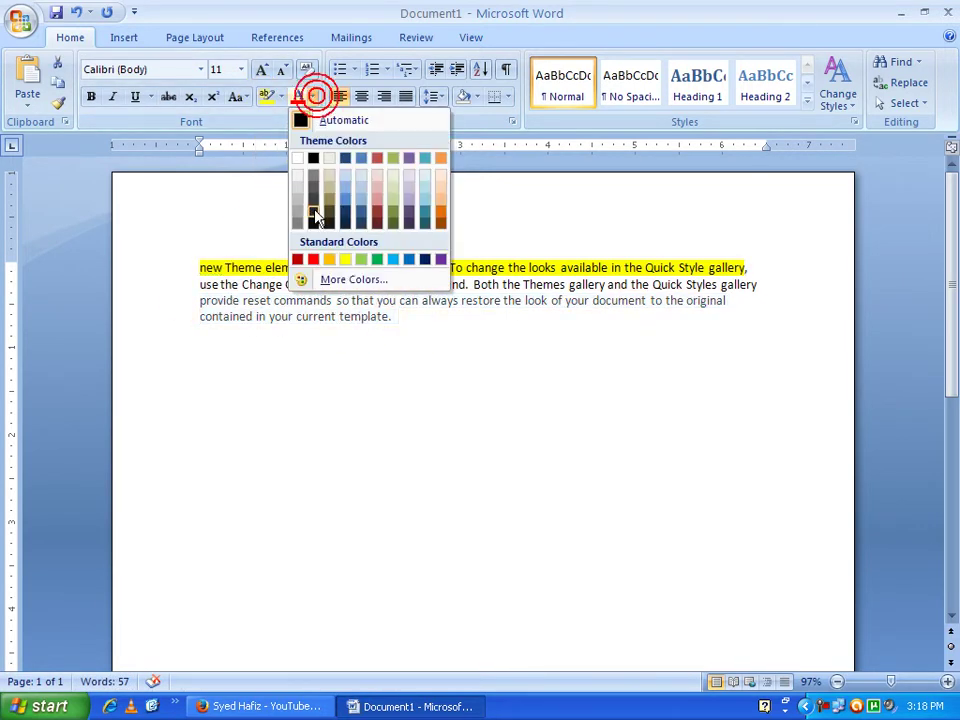
{"action": "left_click", "coordinate": [313, 259]}
{"action": "left_click", "coordinate": [418, 587]}
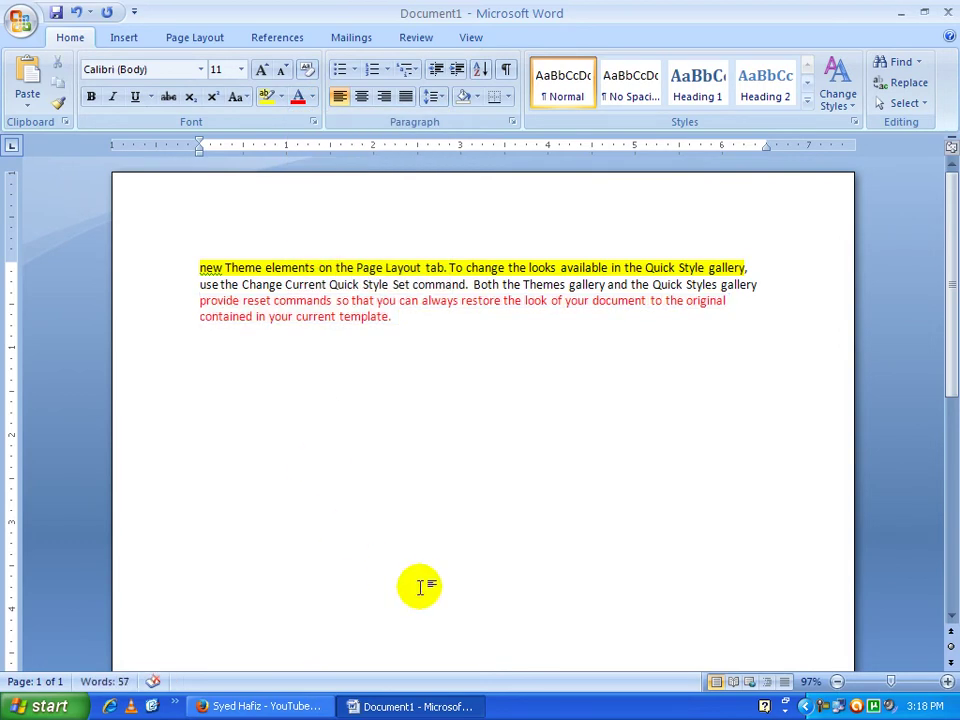